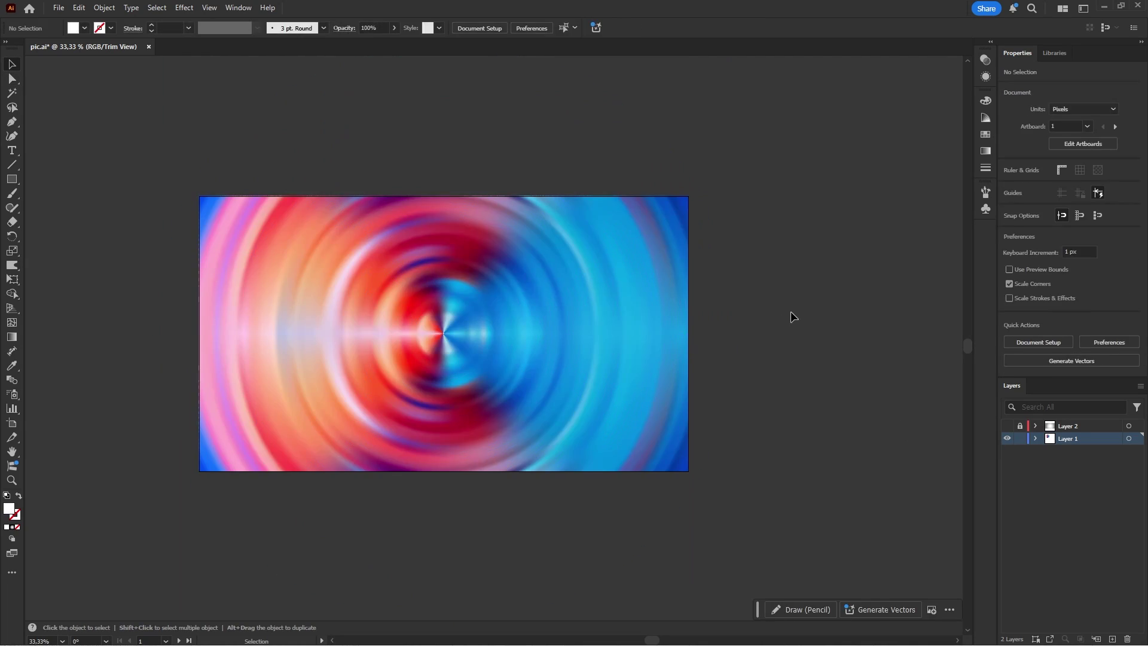
Try a yellow fill on the vortex mesh points, then undo it
key("a")
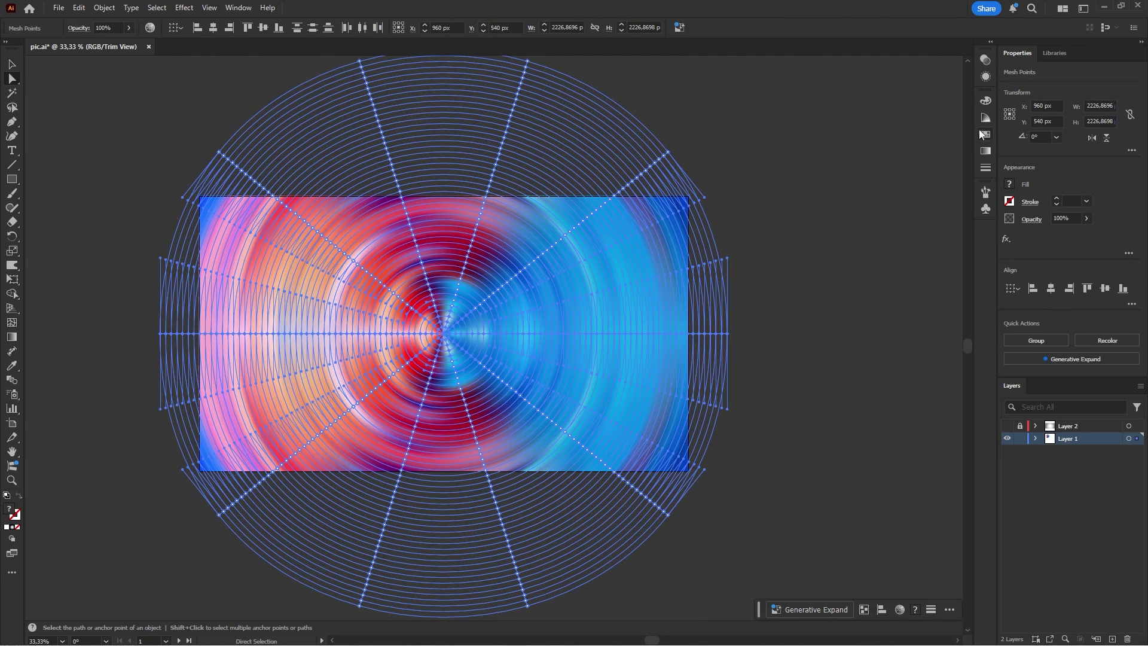
left_click(986, 133)
left_click(880, 134)
left_click(779, 191)
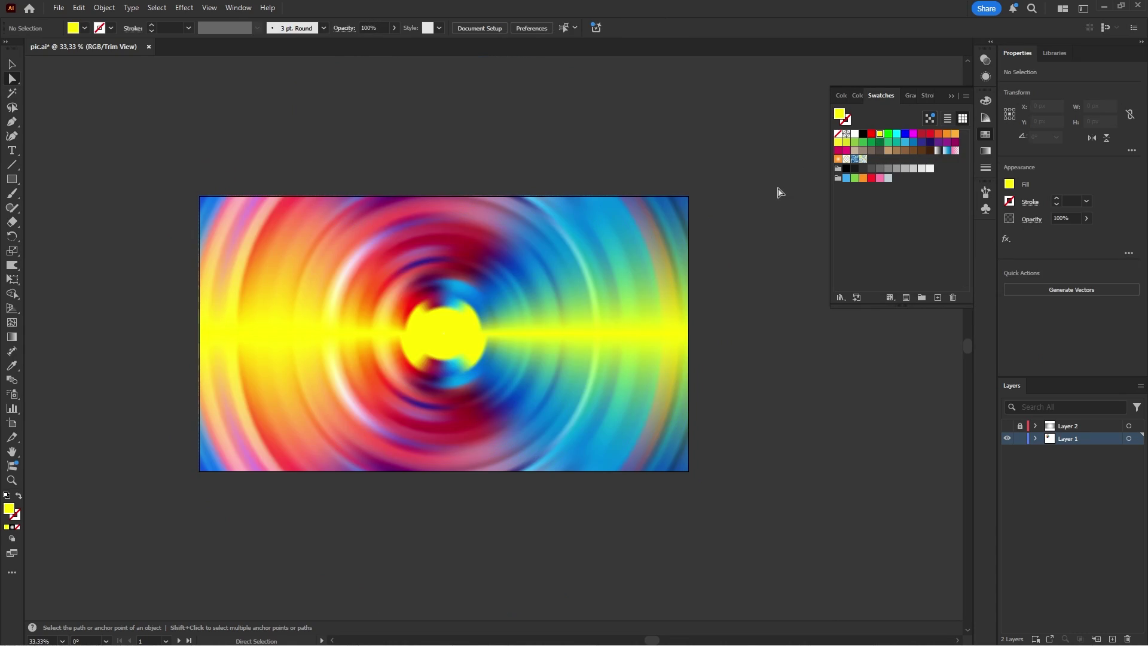
key("ctrl+z")
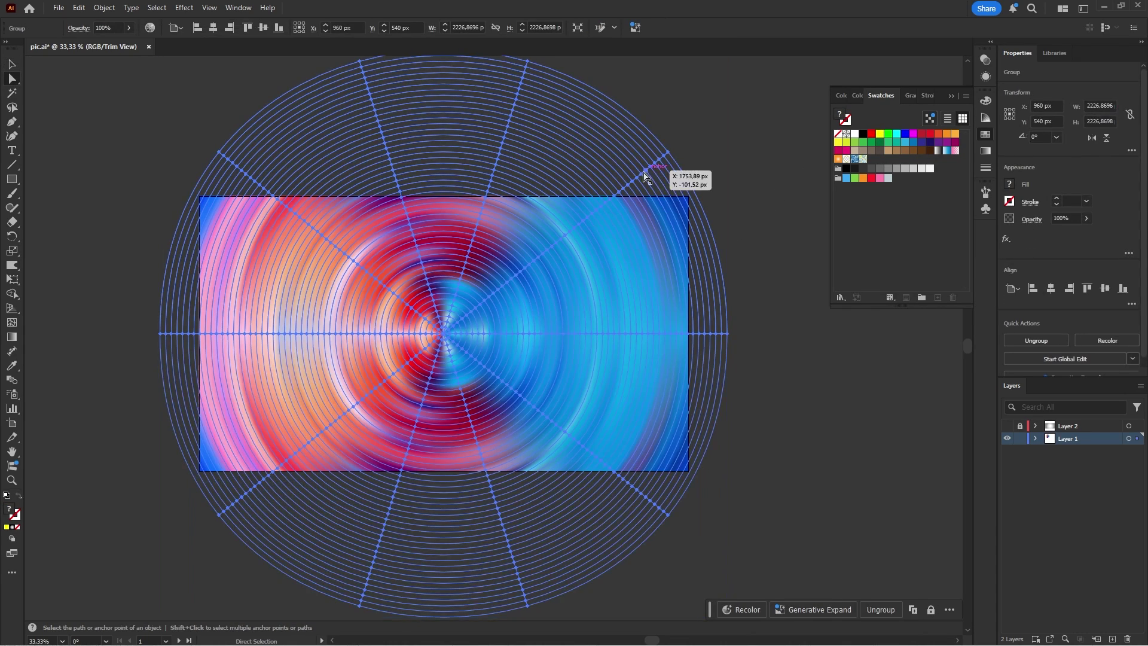
Pull a single vortex mesh point outward to warp the image
left_click(651, 178)
mouse_move(579, 233)
left_mouse_down()
mouse_move(474, 267)
mouse_move(577, 273)
left_mouse_up()
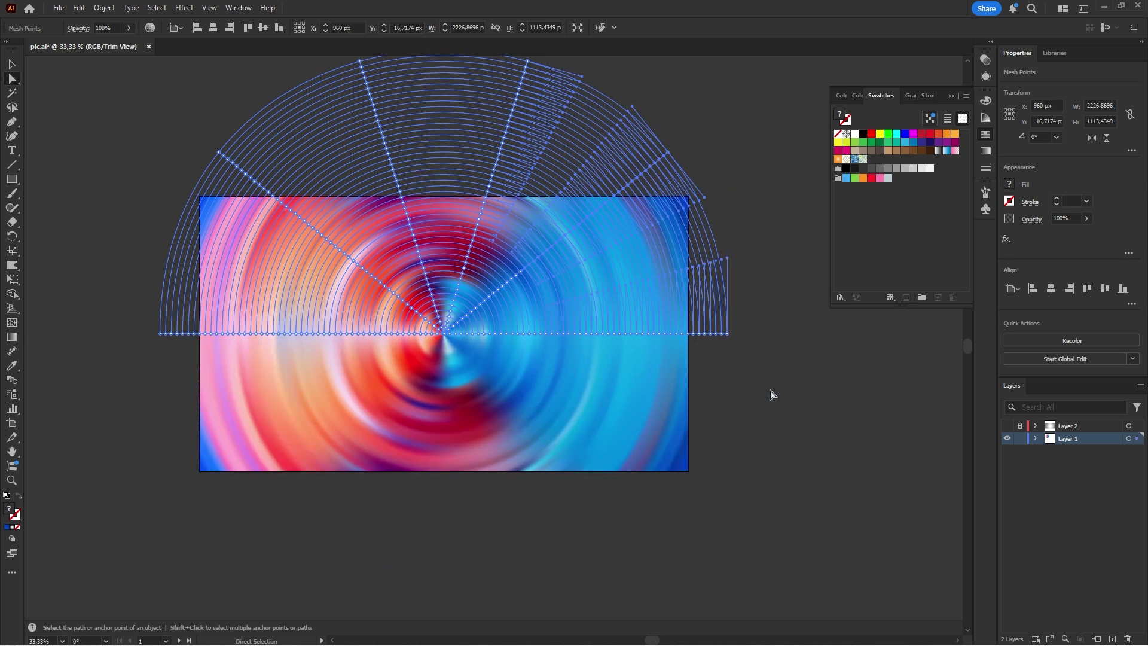
key("v")
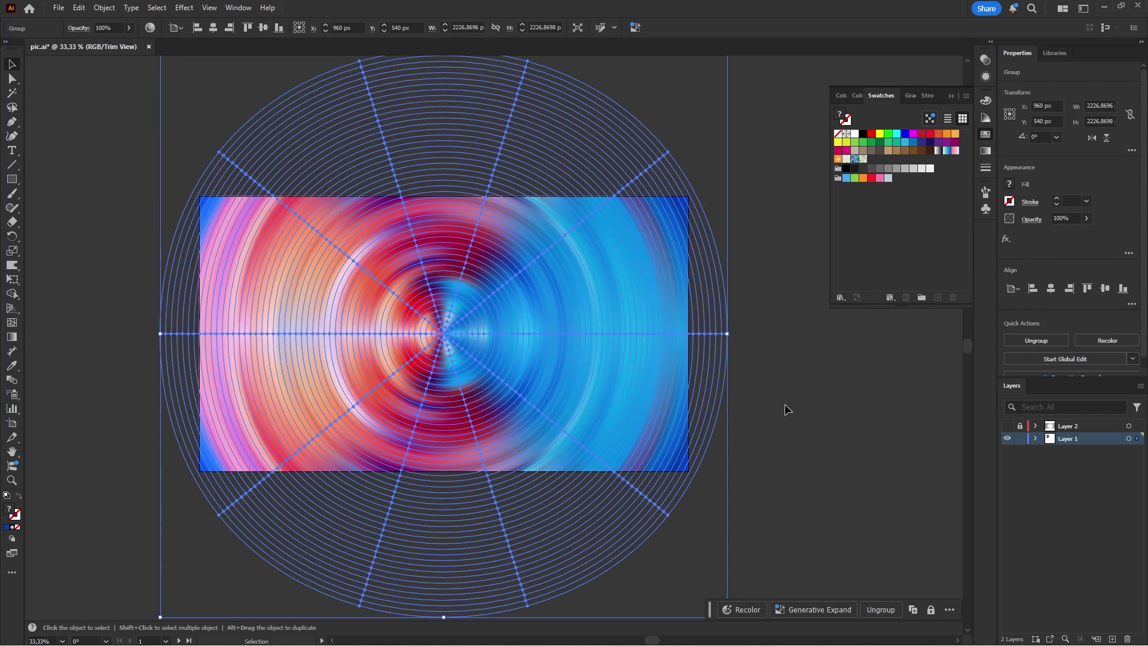
Select the mesh points at the vortex centre and fill them white
key("a")
left_click_drag(386, 266, 503, 401)
left_click(929, 169)
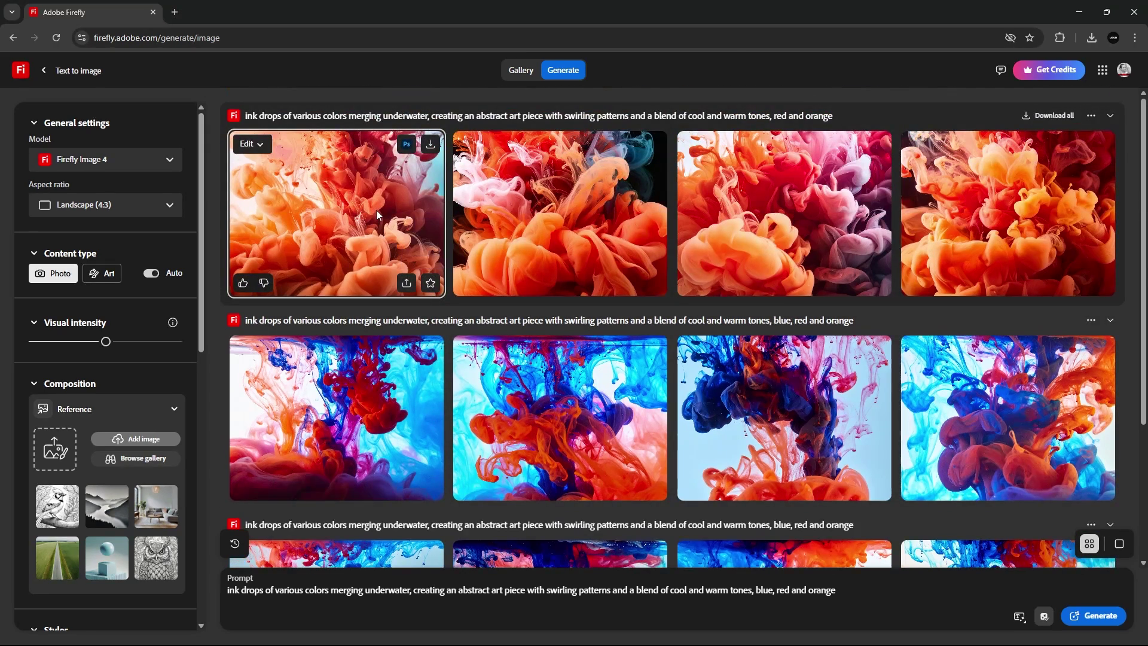
Preview the earlier ink-drop images full size, including a blue-and-orange one
left_click(376, 210)
left_click(915, 350)
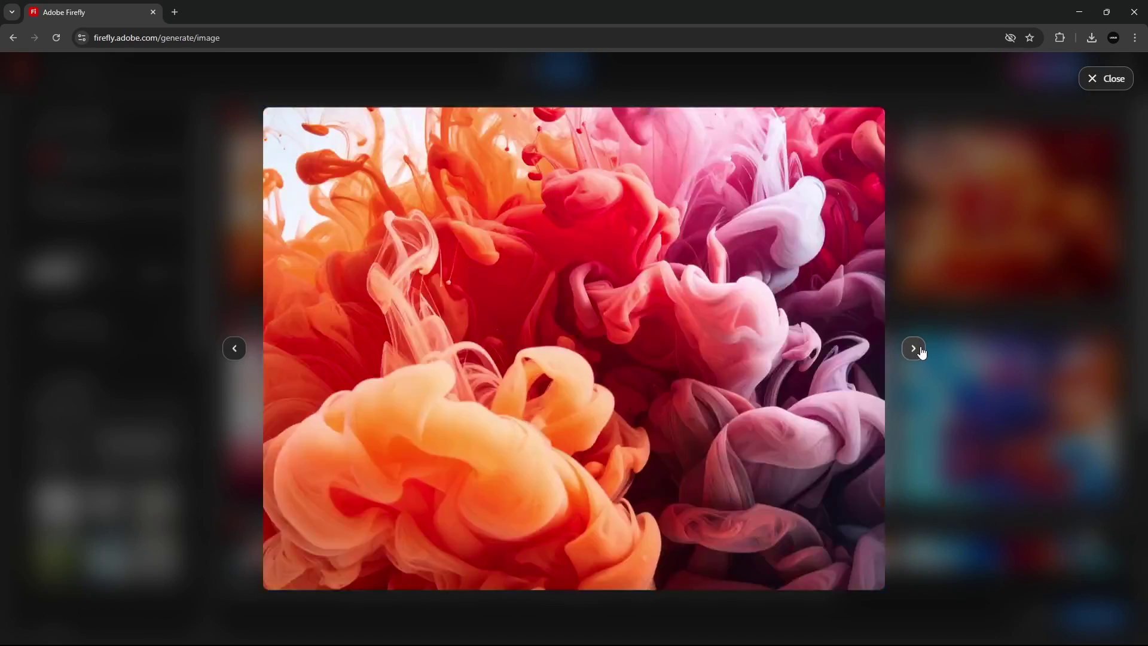
left_click(1009, 385)
left_click(778, 400)
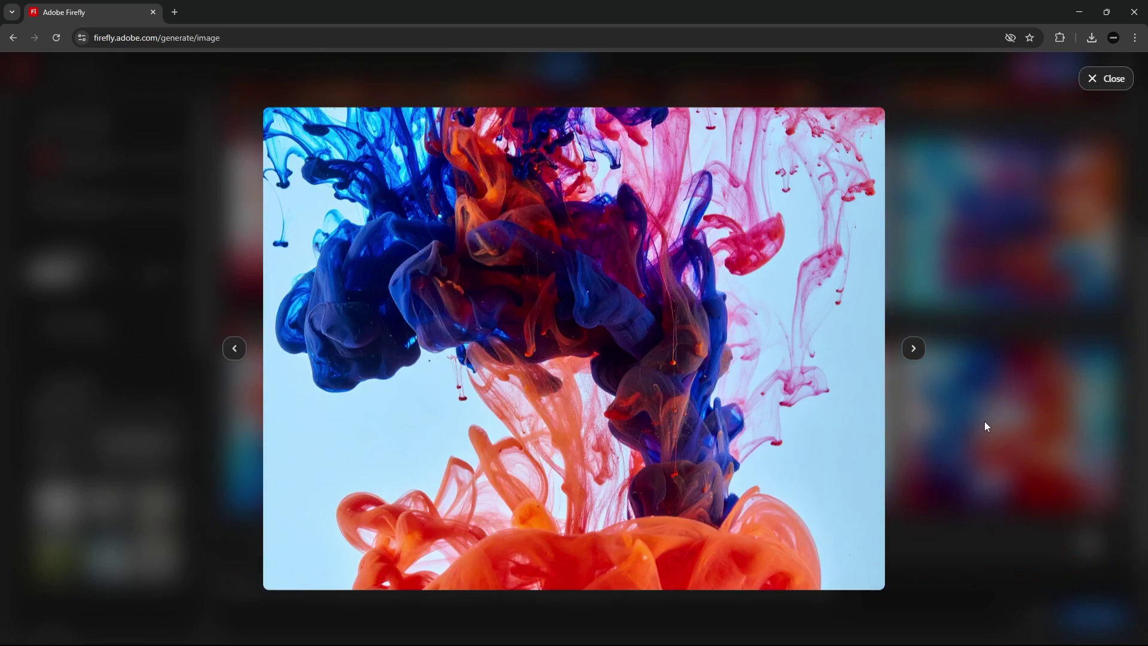
left_click(984, 426)
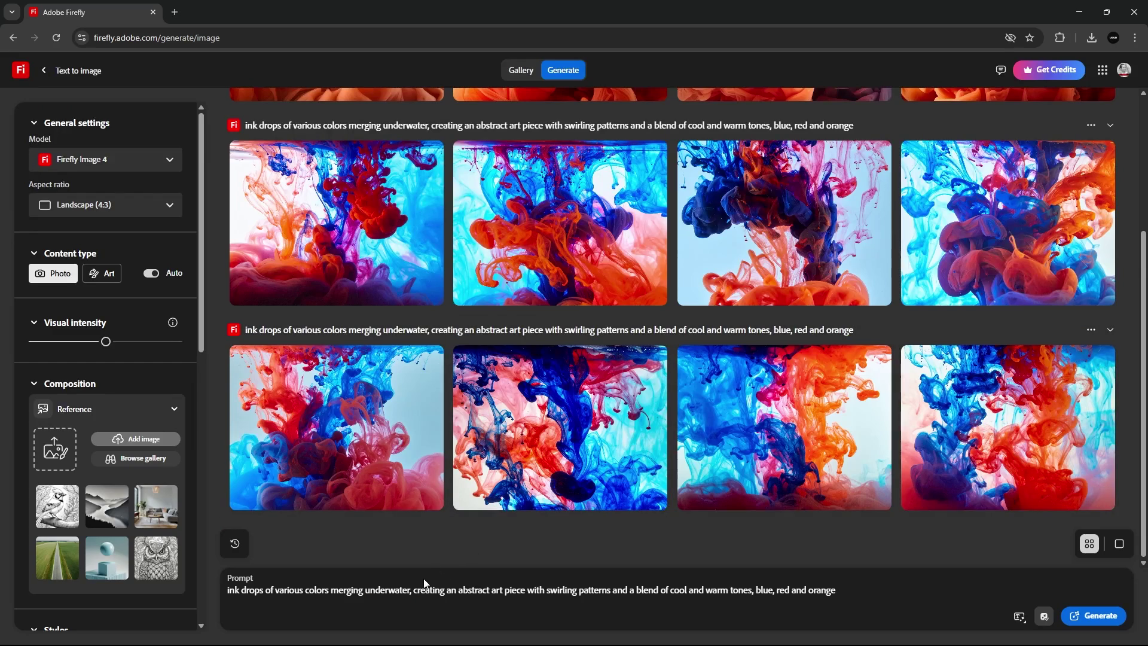
Generate a new batch of images from the ink-drops prompt
left_click_drag(247, 592, 836, 591)
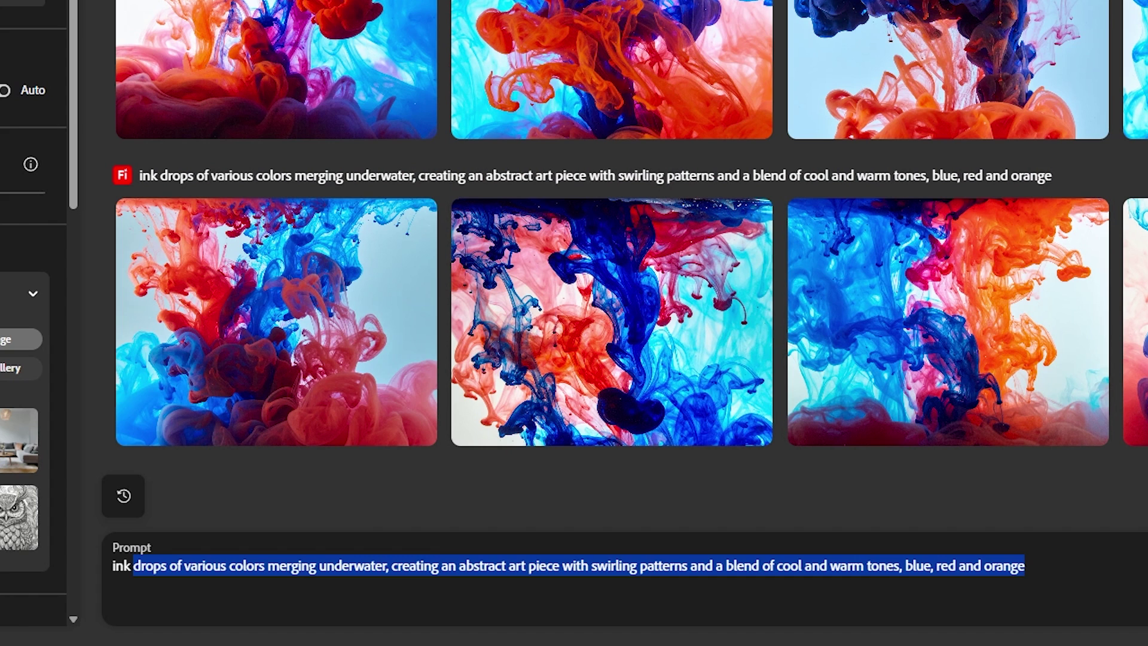
left_click(1121, 607)
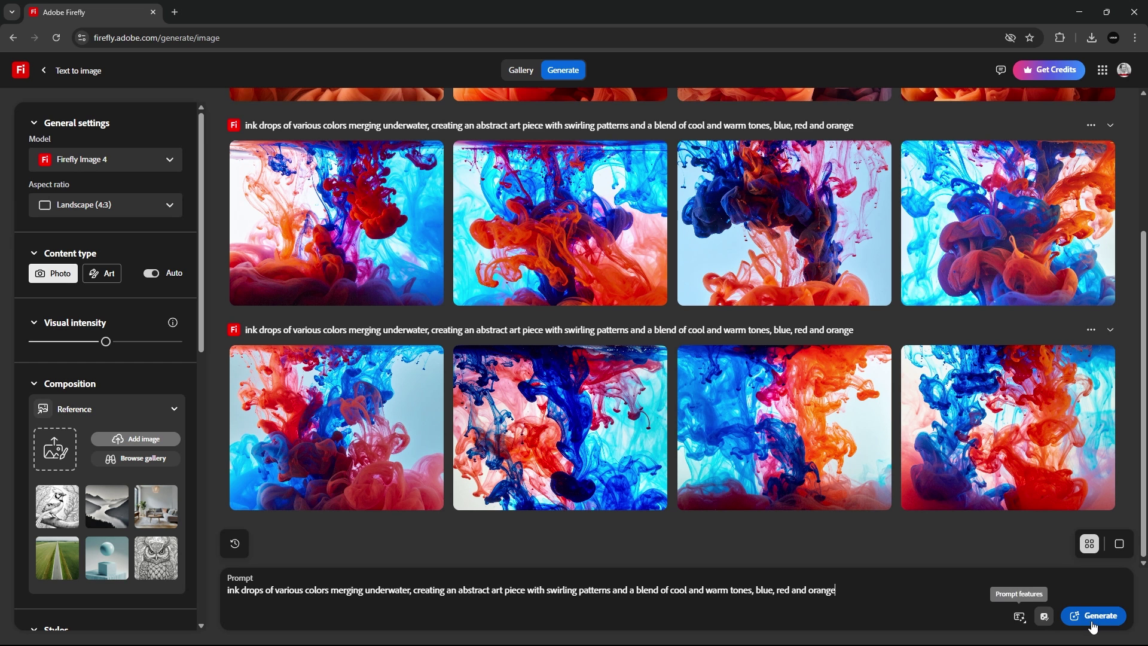
left_click(1092, 617)
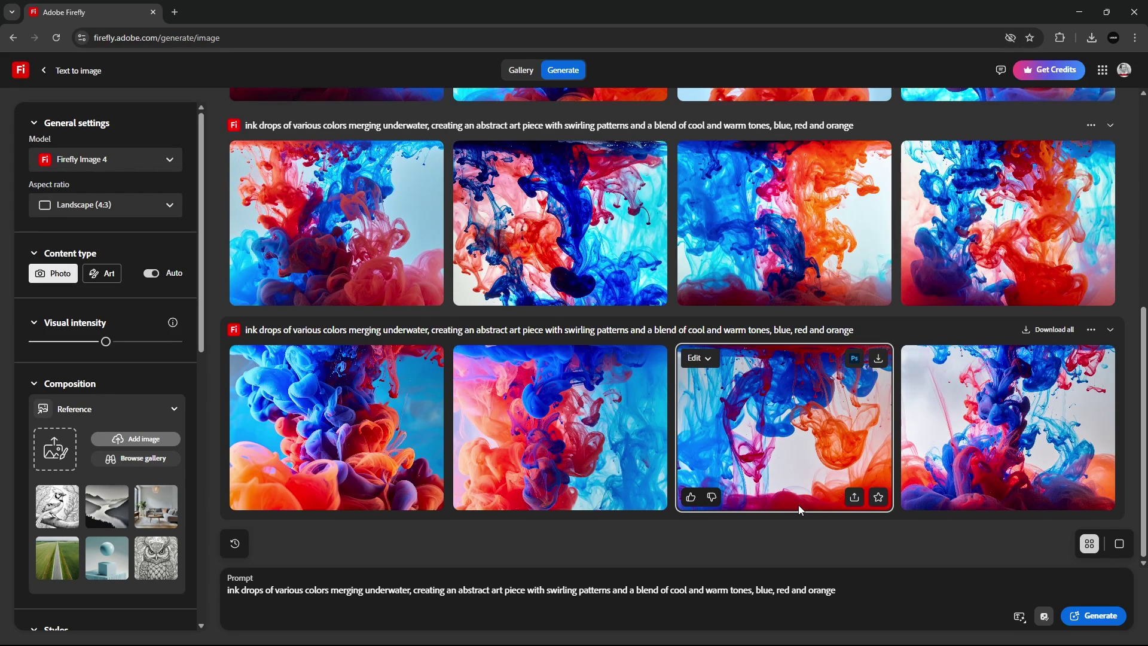
Download the second new ink-drop image to the Downloads folder
left_click(546, 414)
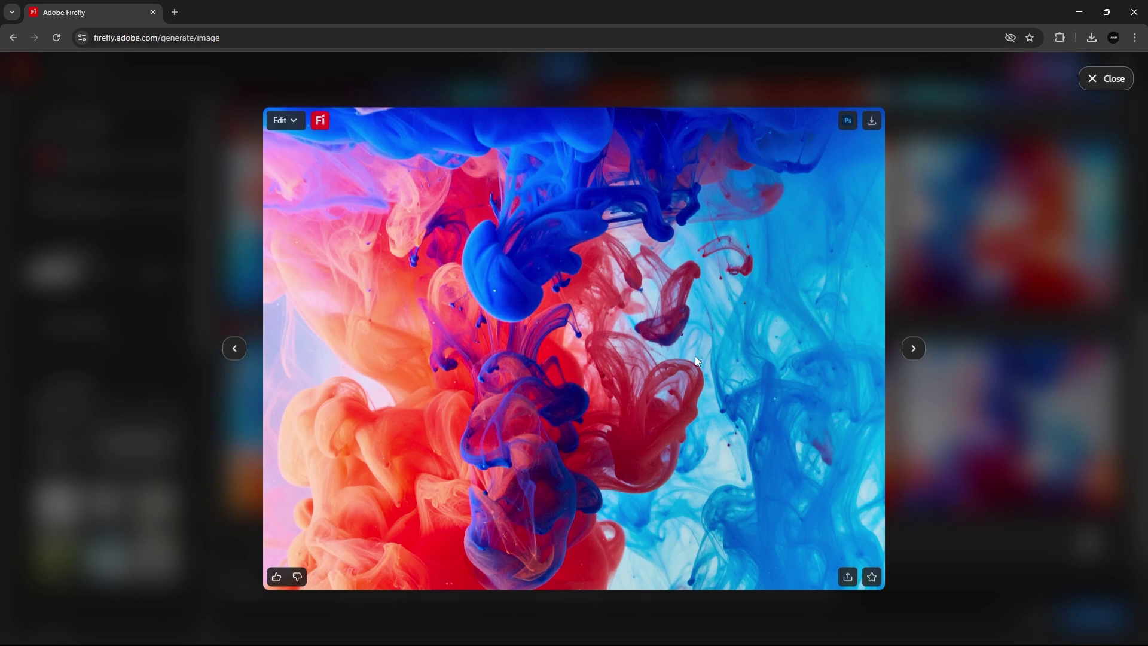
left_click(870, 124)
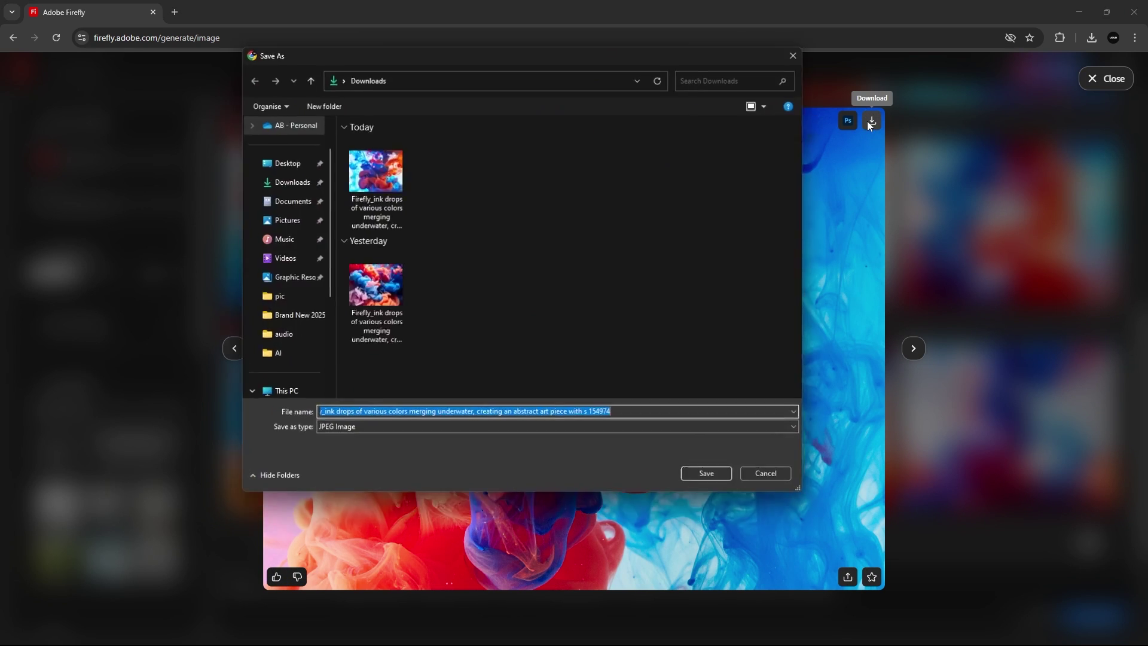
left_click(695, 475)
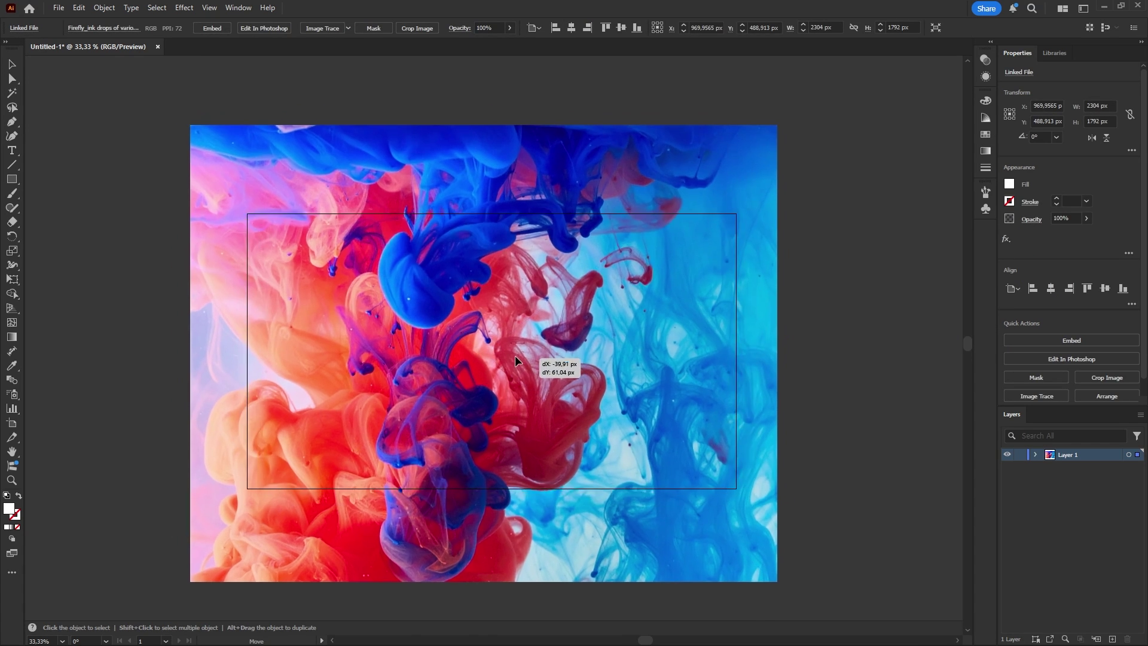
Nudge the placed ink image into position over the artboard and open the Object menu
left_click_drag(544, 348, 531, 360)
left_click(104, 7)
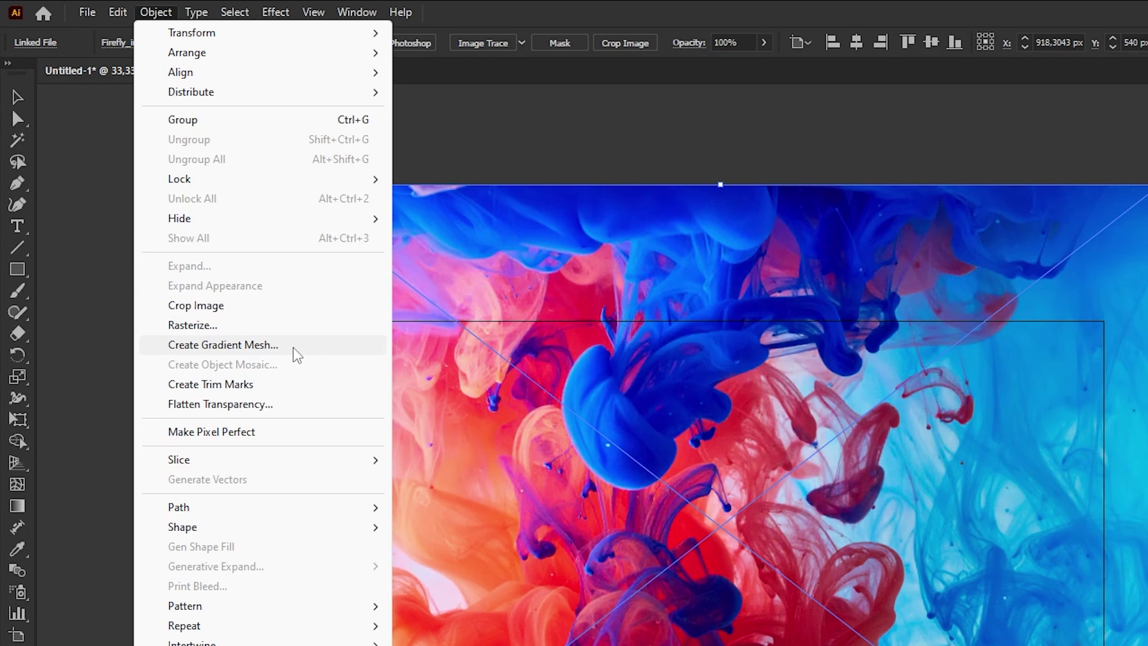
Create a Flat gradient mesh on the ink image with 50 rows and 5 columns
left_click(293, 347)
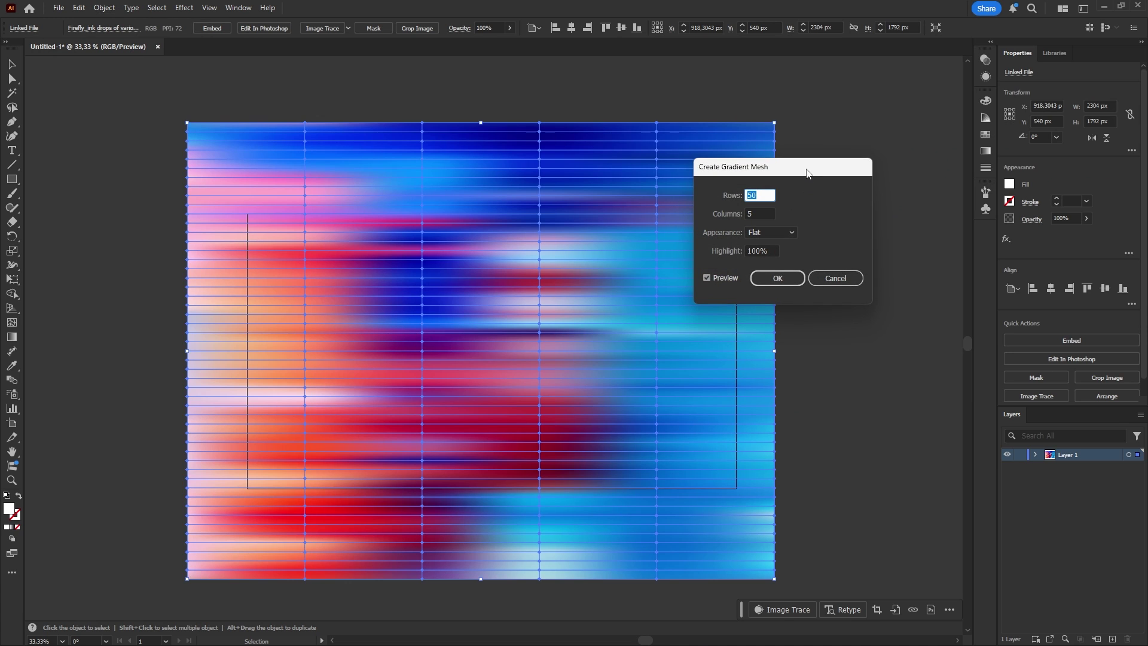
left_click_drag(807, 170, 834, 296)
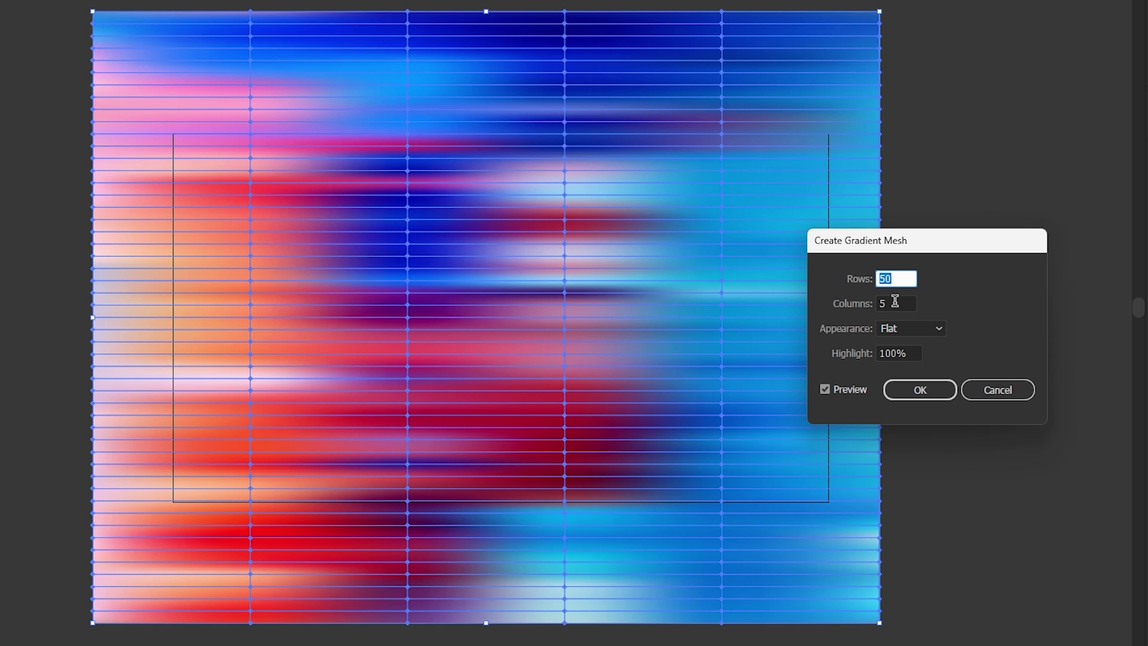
left_click(894, 302)
key("Up")
key("Up")
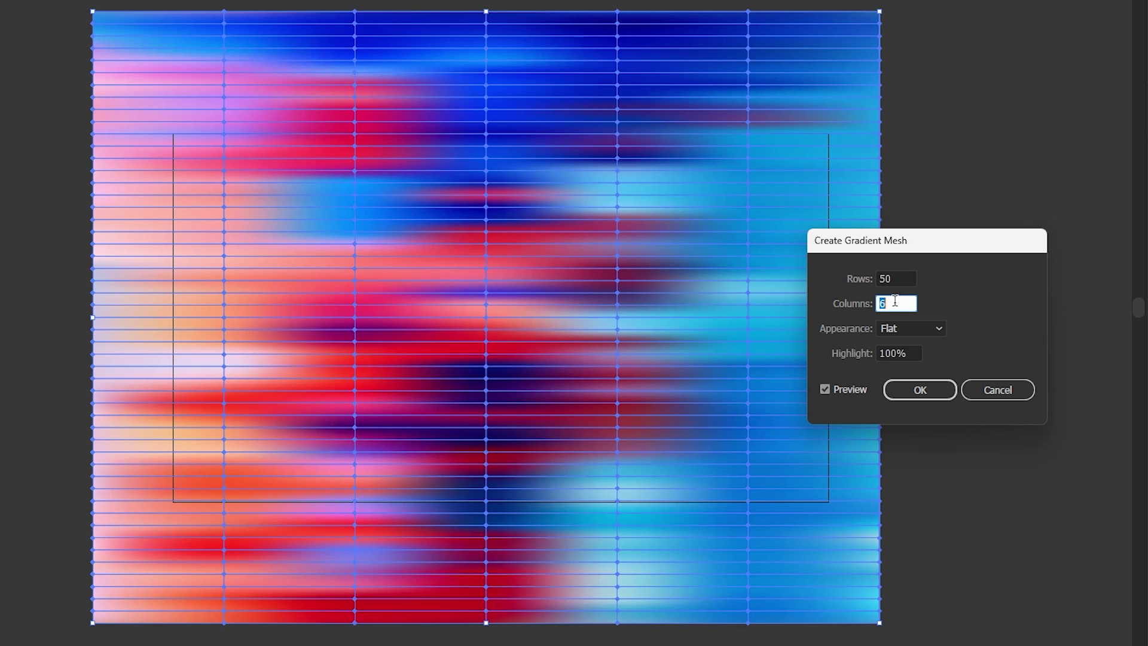
key("Up")
key("Up")
key("Up")
key("Down")
key("Down")
key("Down")
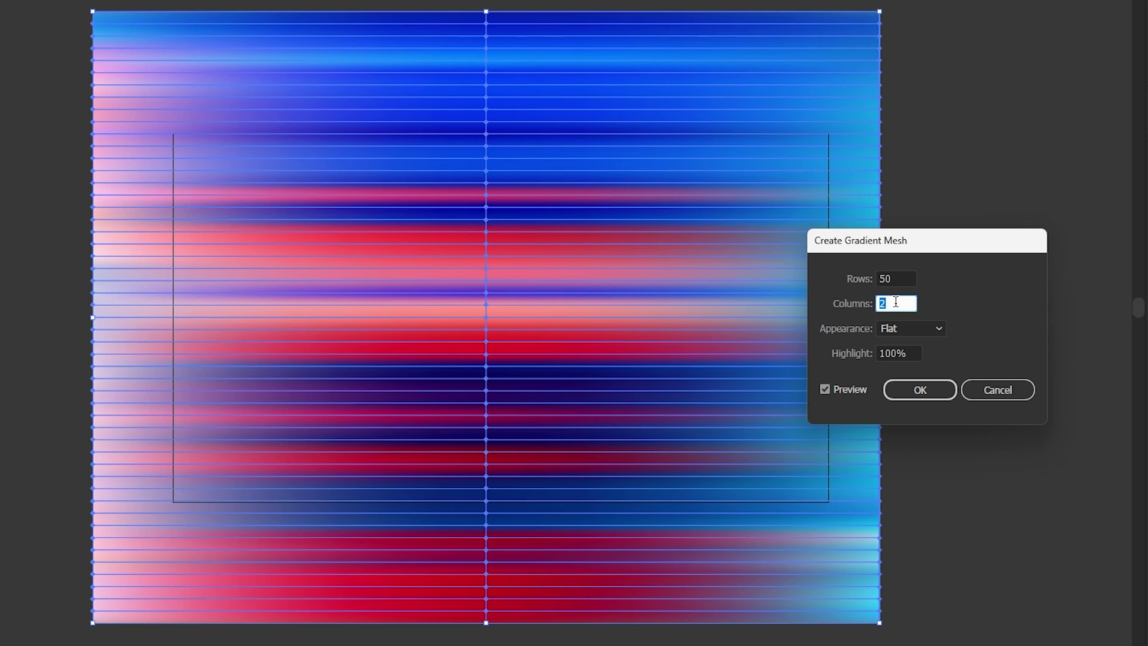
key("Up")
key("Up")
key("Up")
key("Up")
key("Up")
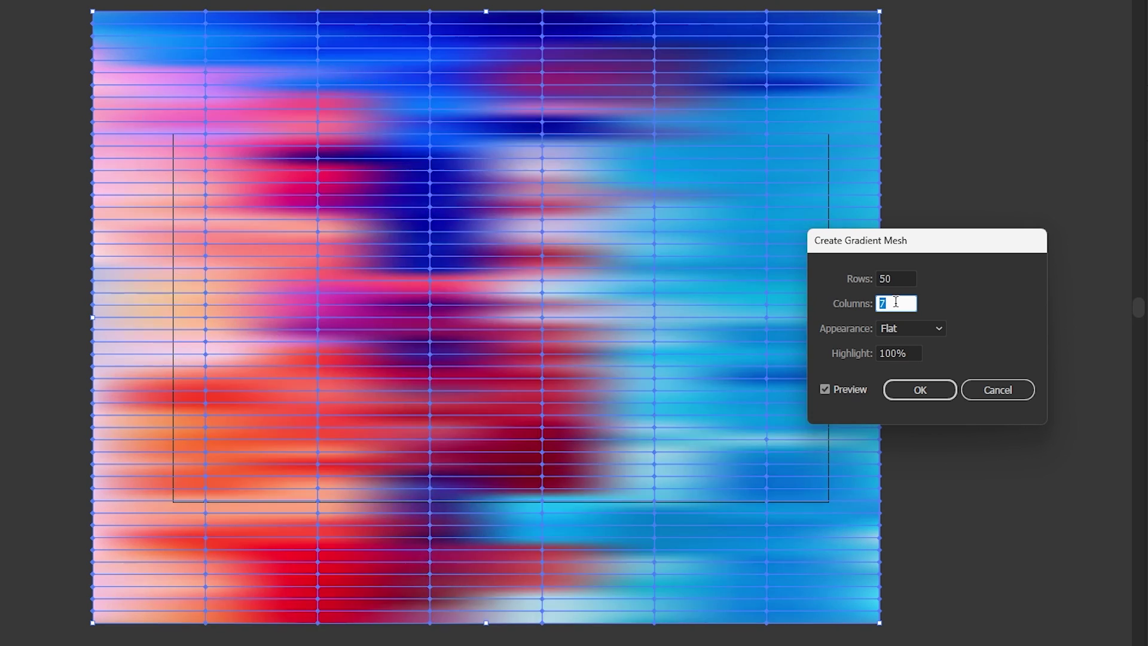
key("Up")
key("Down")
key("Down")
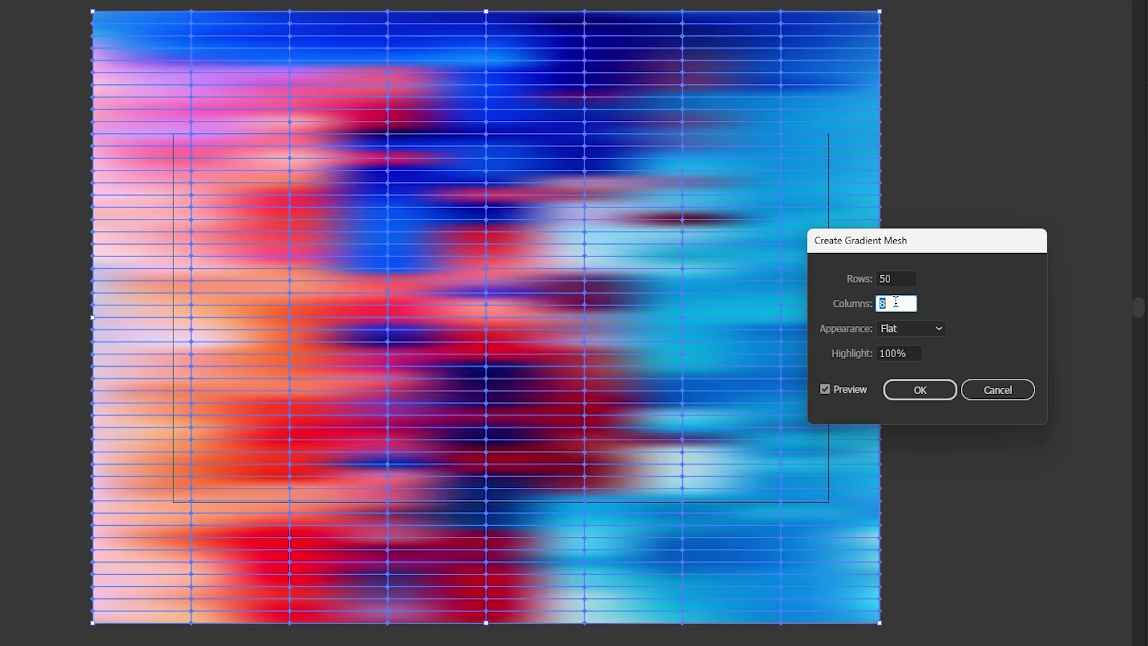
key("Down")
key("Down")
key("Up")
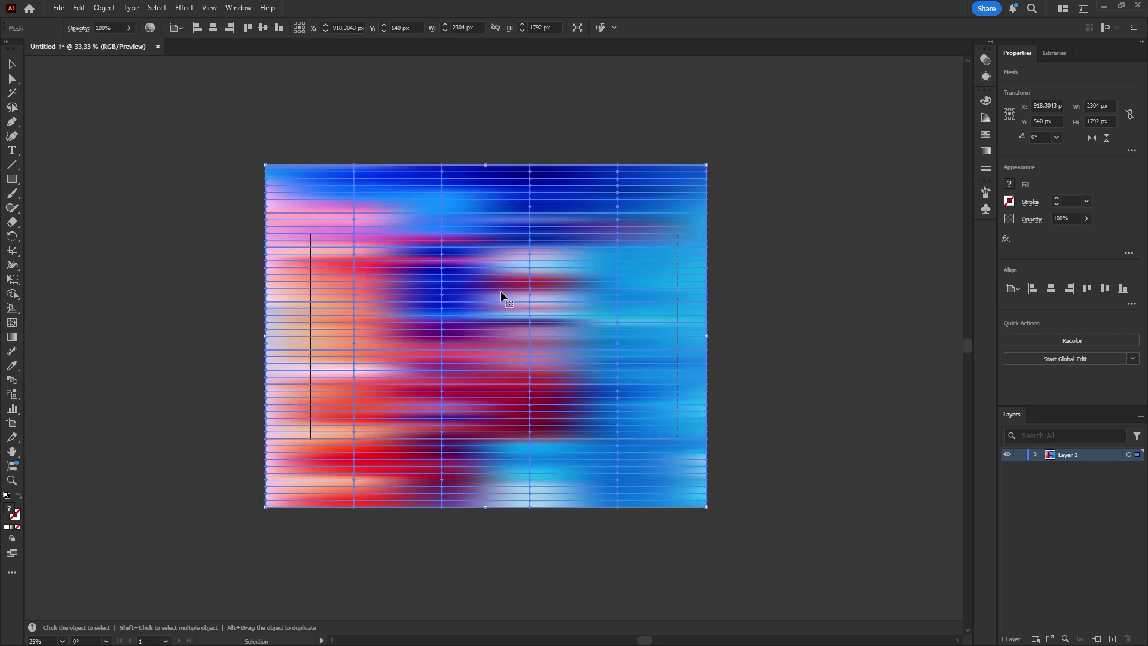
scroll(501, 299, "down", 2)
Reselect the streaked ink mesh and open the Effect > Warp list
left_click(697, 315)
scroll(545, 303, "up", 1)
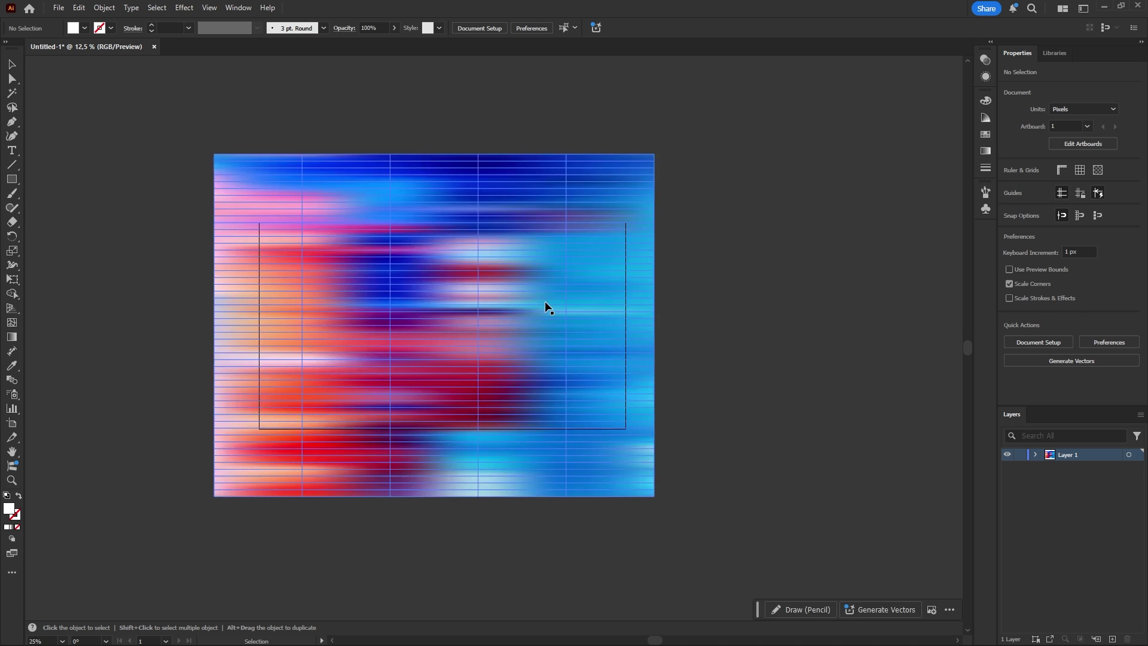
scroll(545, 304, "up", 1)
left_click_drag(778, 356, 848, 354)
scroll(744, 347, "down", 1)
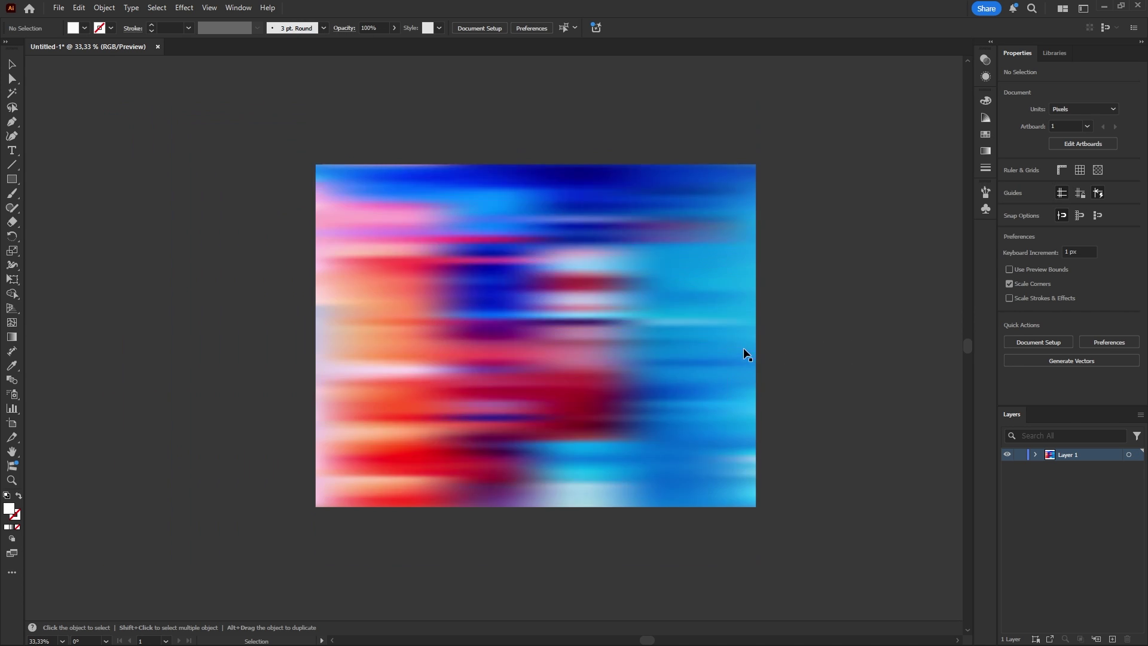
scroll(742, 348, "down", 1)
left_click(709, 342)
scroll(583, 323, "down", 1)
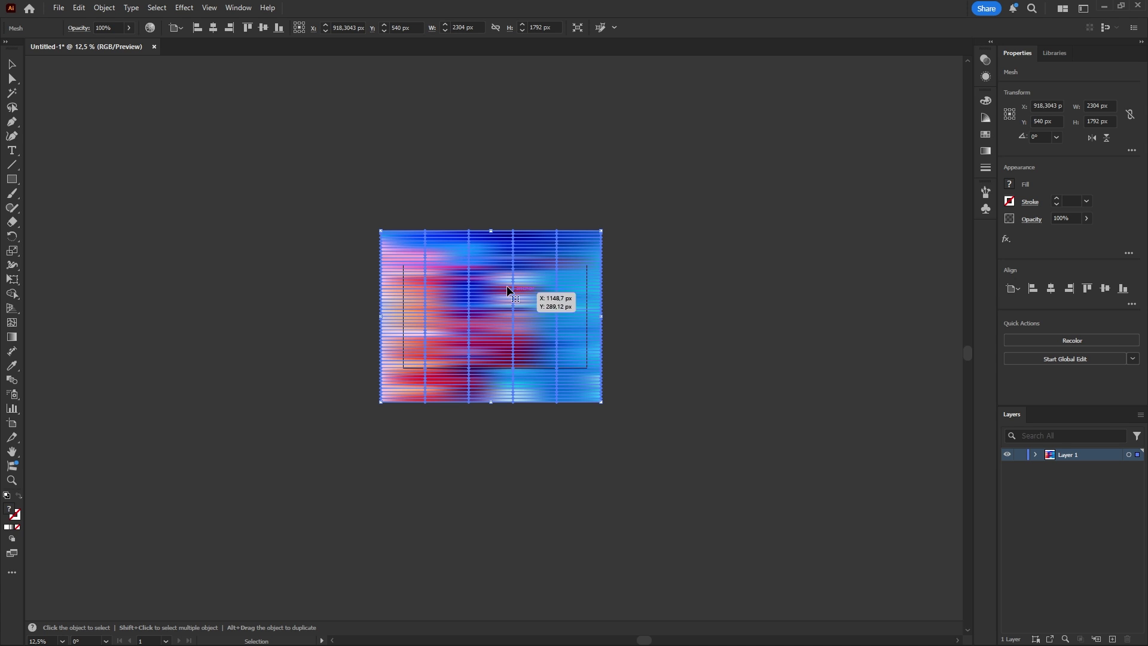
left_click(184, 9)
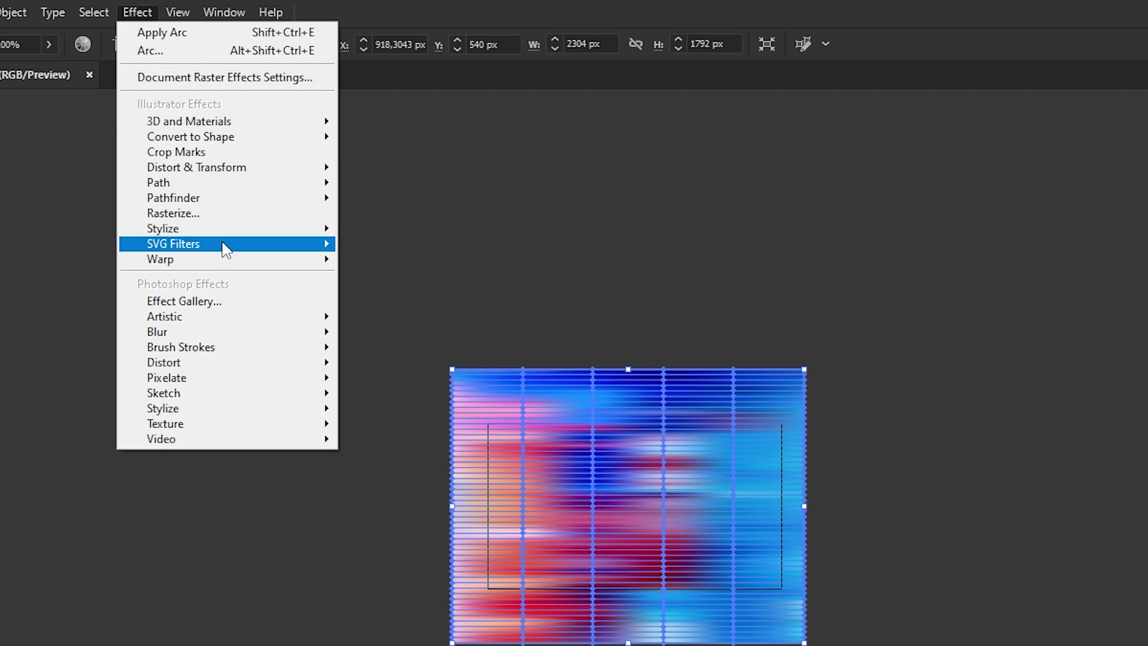
mouse_move(160, 259)
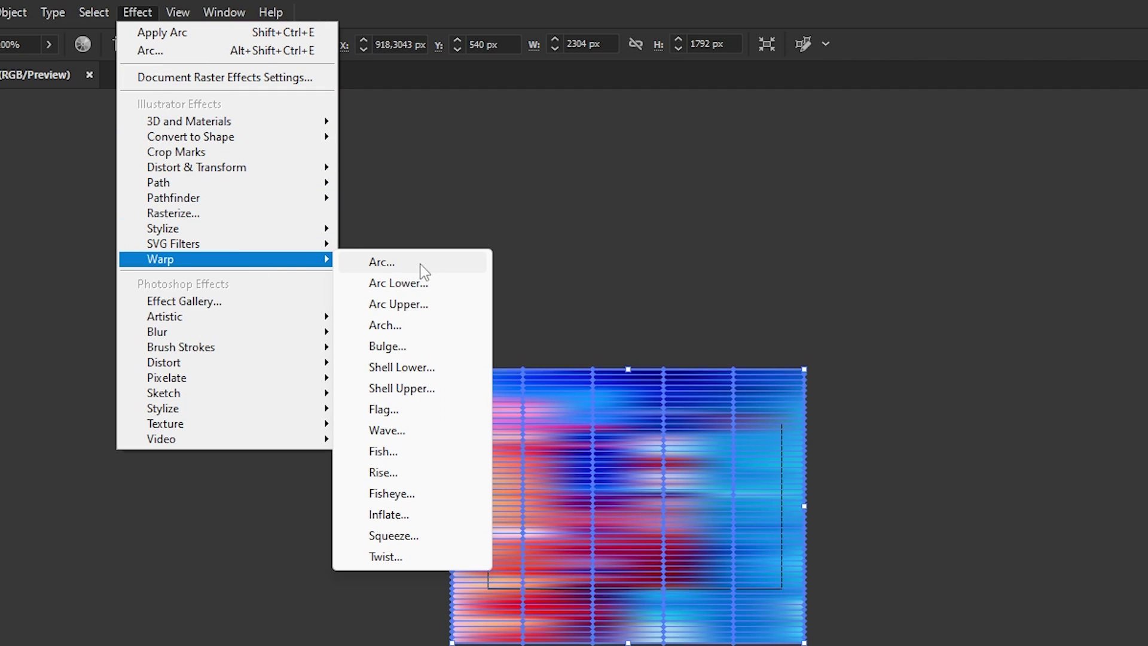
Apply a Horizontal Arc warp with 100% bend to the mesh slice
left_click(423, 268)
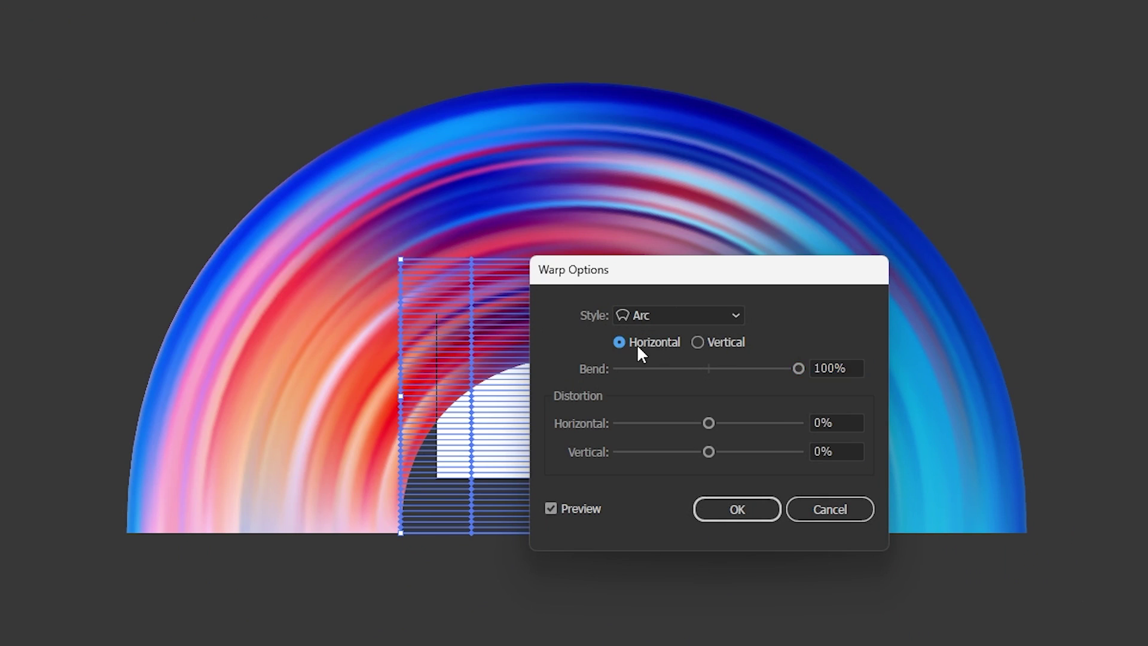
mouse_move(743, 369)
left_mouse_down()
mouse_move(727, 369)
mouse_move(805, 379)
left_mouse_up()
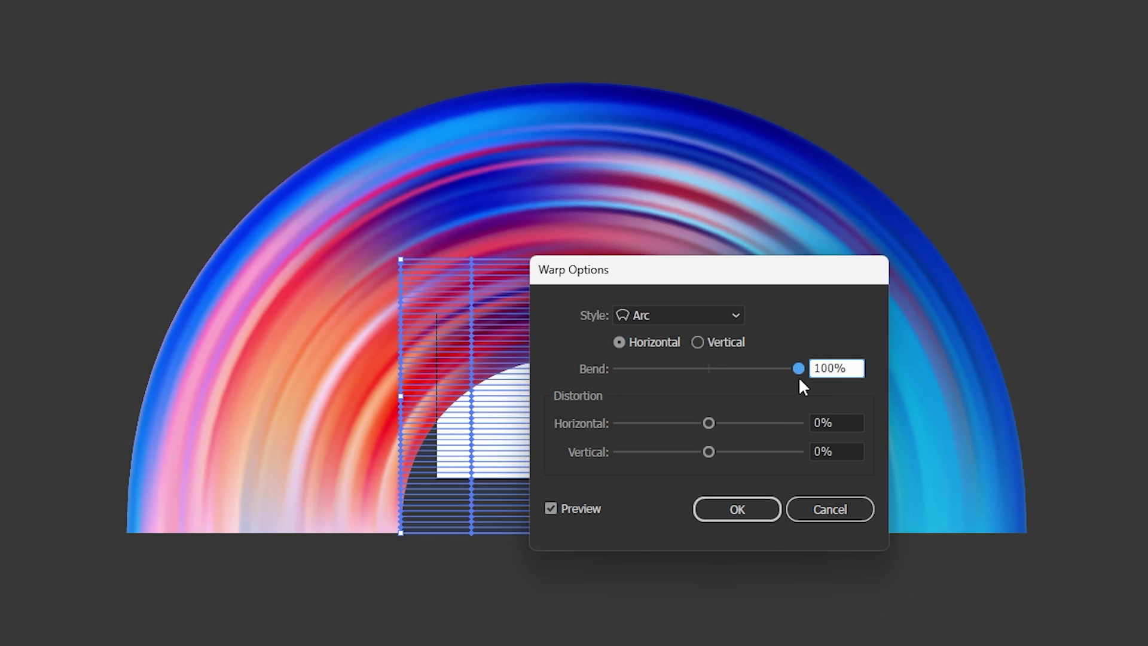
left_click(741, 509)
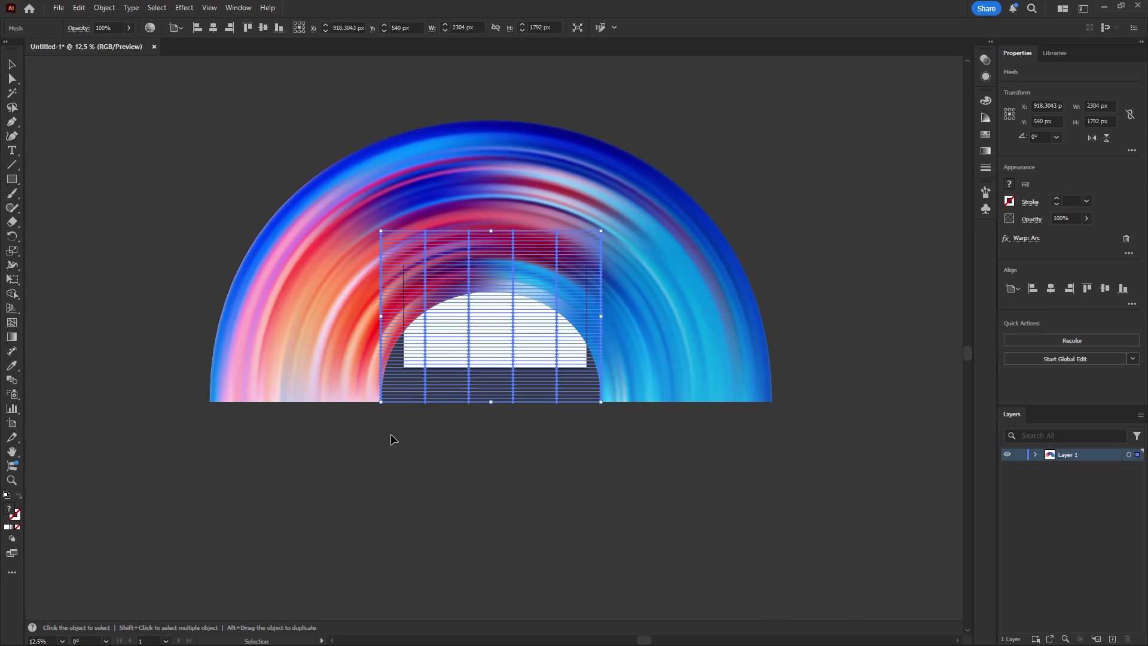
Select the warped mesh slice and shrink it down from its top edge
left_click(391, 439)
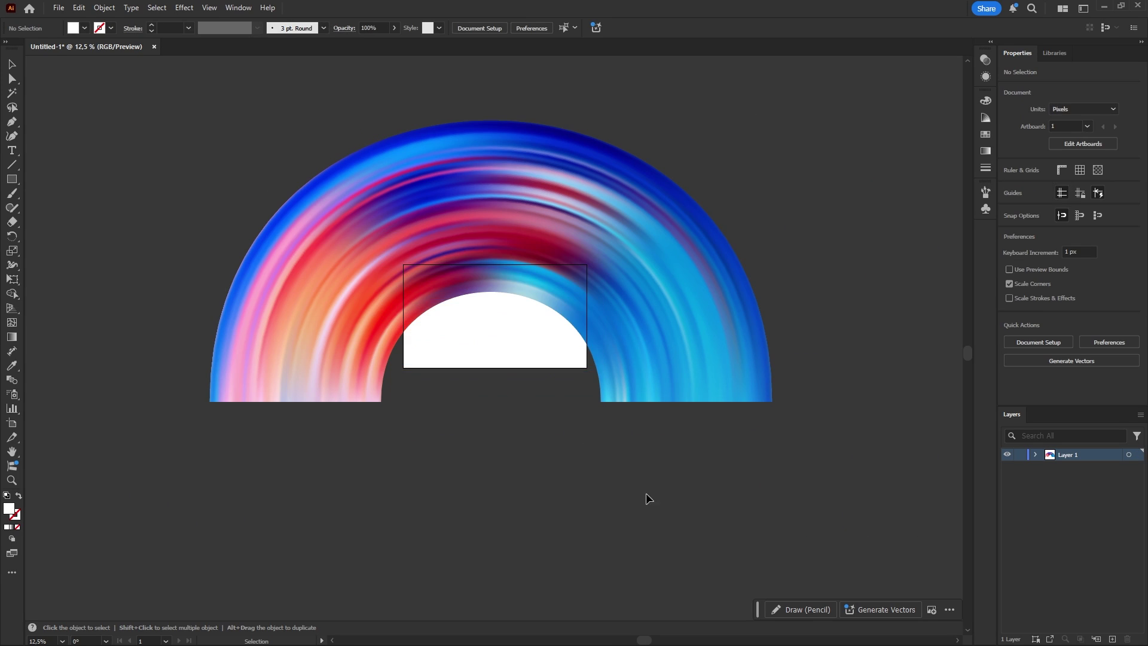
left_click(496, 331)
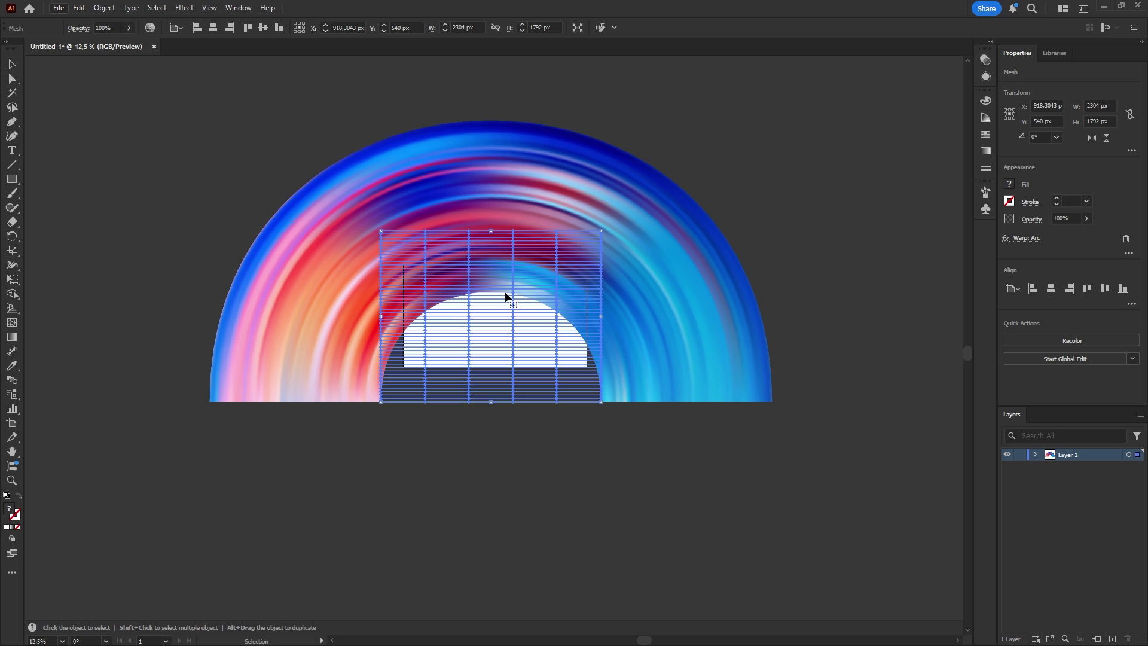
key("a")
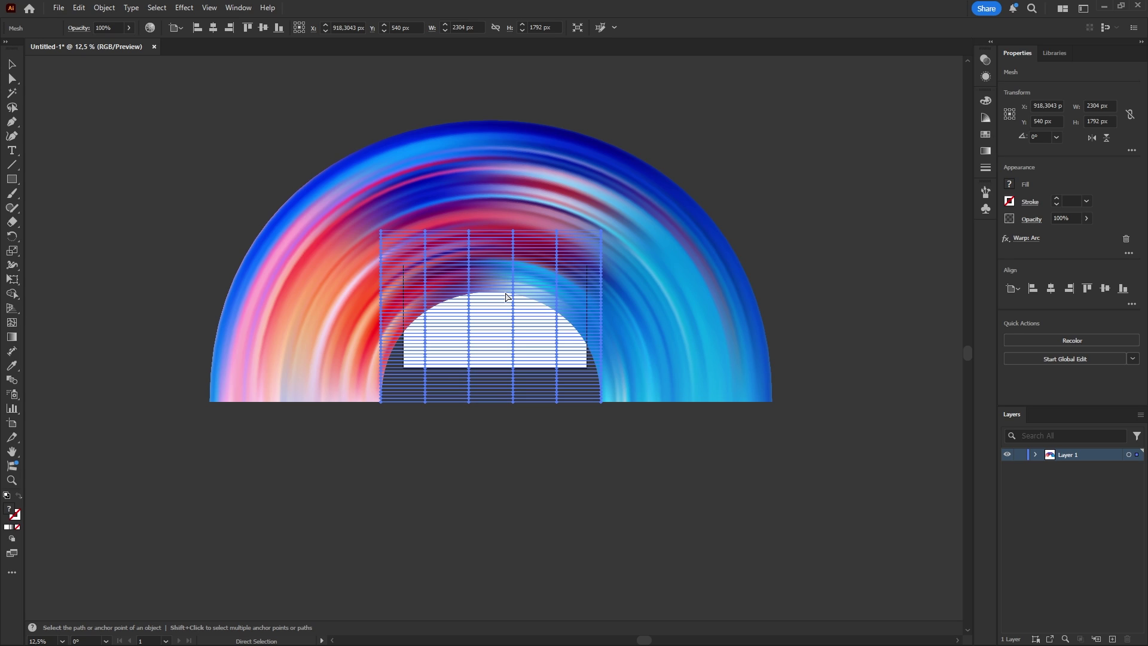
key("v")
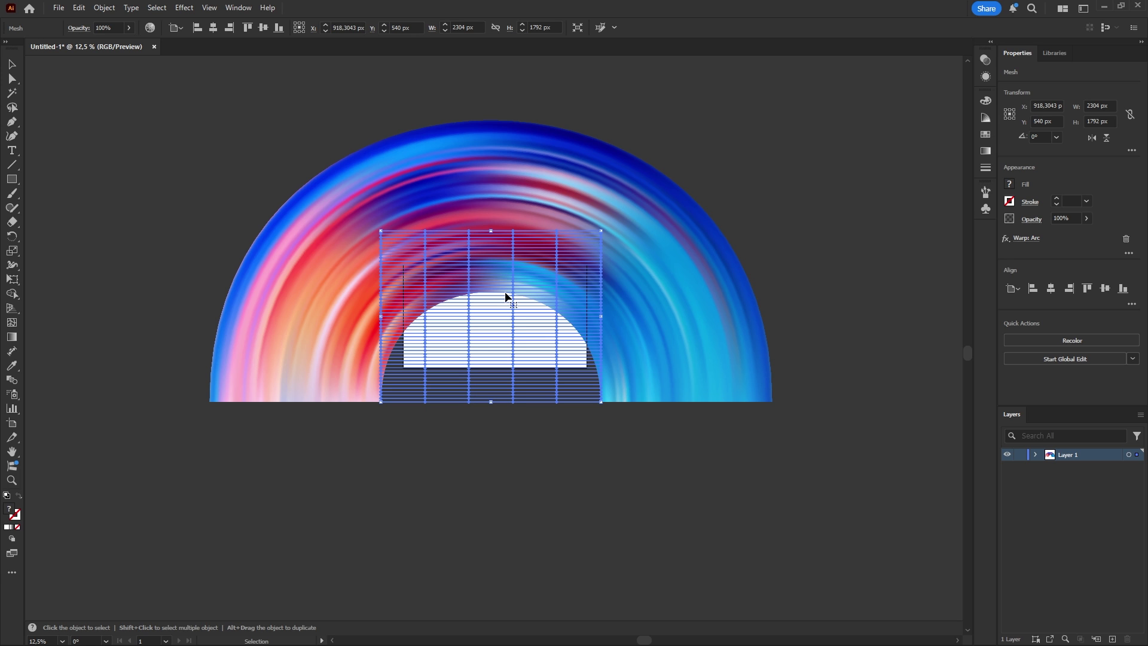
mouse_move(491, 231)
left_mouse_down()
mouse_move(486, 326)
mouse_move(490, 284)
left_mouse_up()
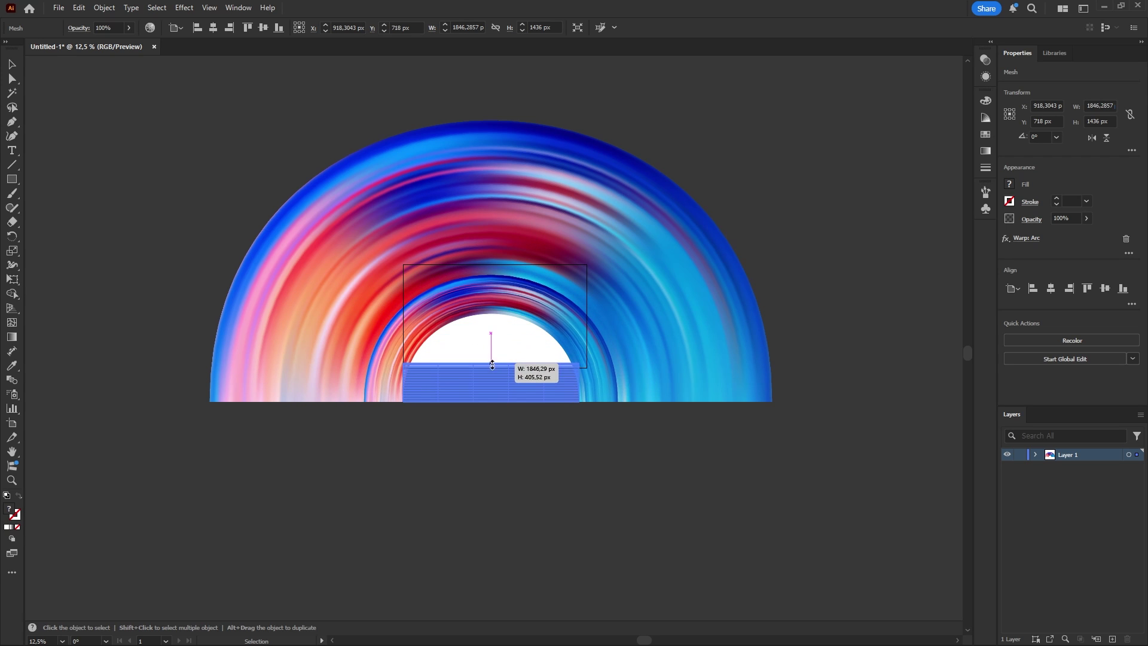
Widen the band, then squeeze it into a thin tall strip and deselect
left_click_drag(491, 283, 491, 363)
left_click_drag(580, 382, 670, 382)
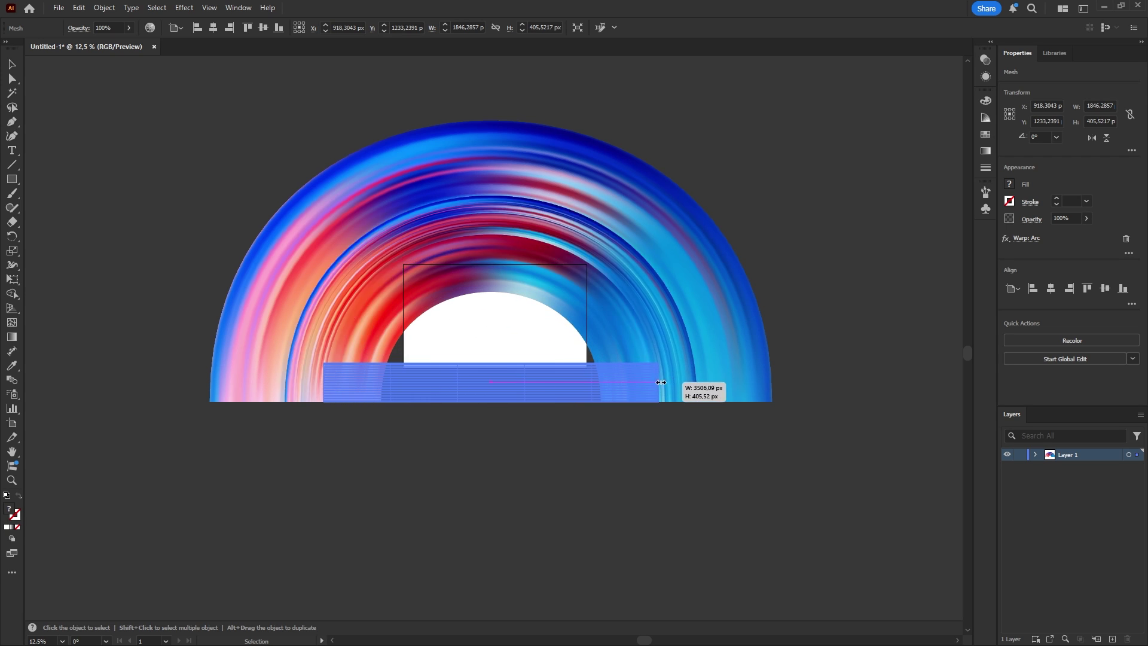
left_click_drag(495, 363, 495, 327)
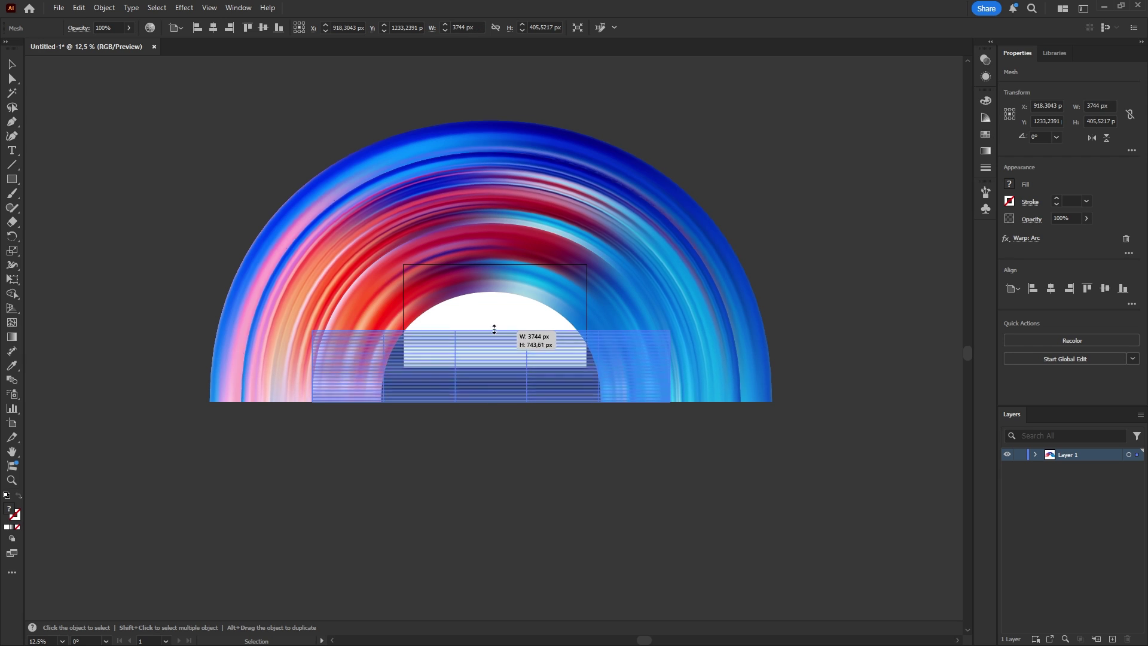
left_click_drag(670, 364, 601, 367)
mouse_move(491, 327)
left_mouse_down()
mouse_move(490, 235)
mouse_move(491, 327)
left_mouse_up()
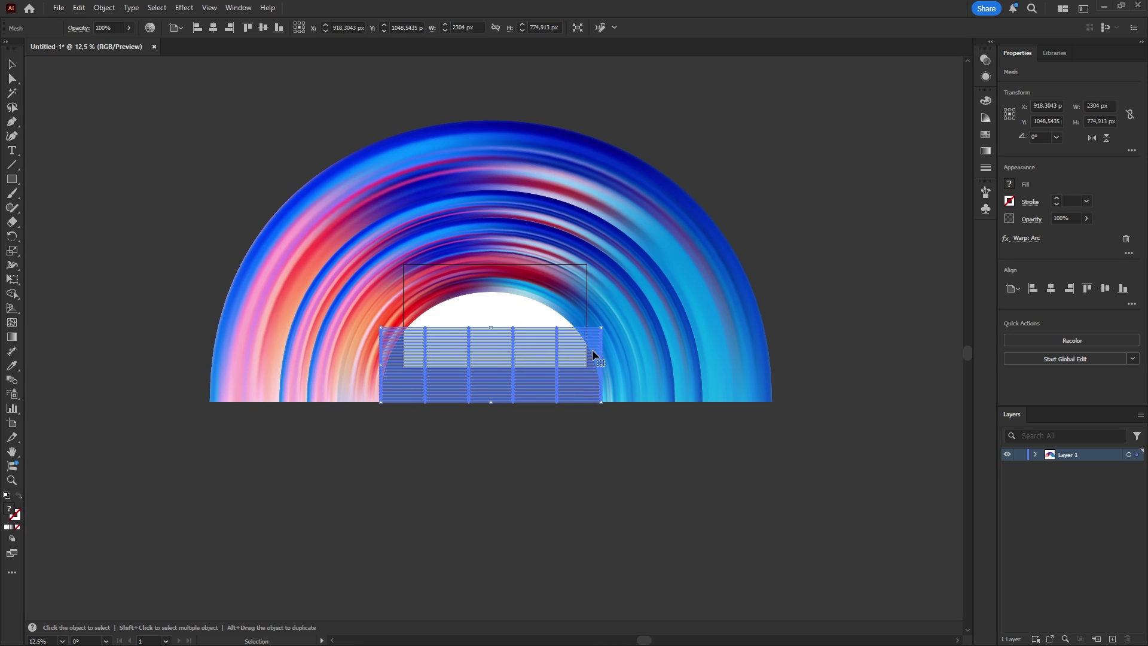
mouse_move(606, 363)
left_mouse_down()
mouse_move(496, 375)
mouse_move(492, 284)
left_mouse_up()
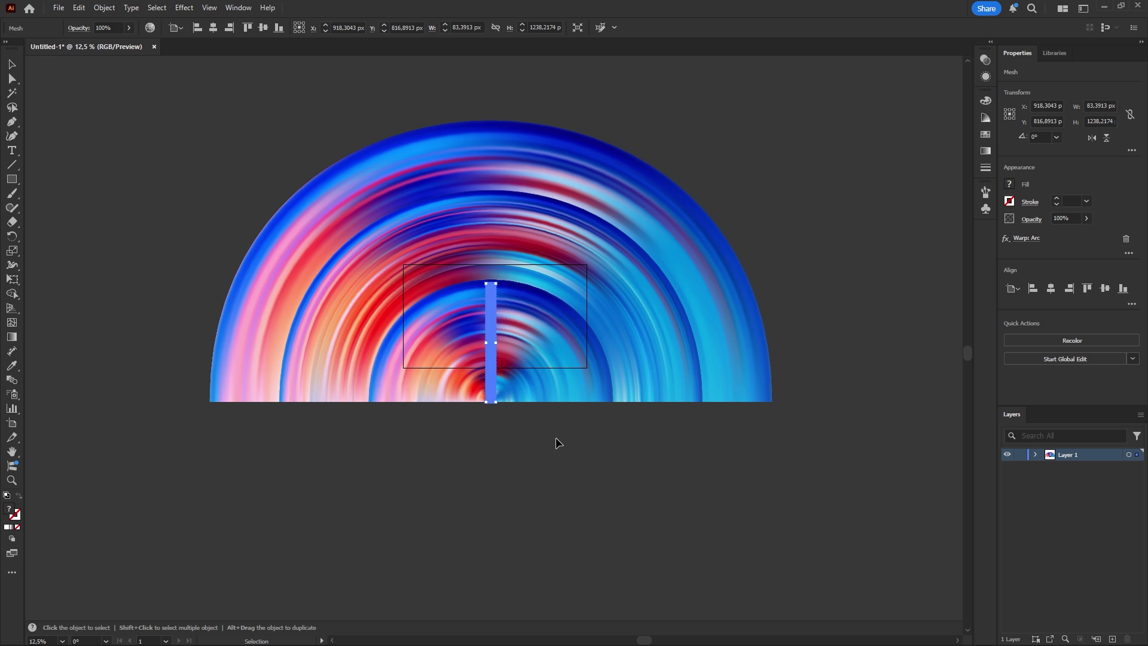
left_click(583, 452)
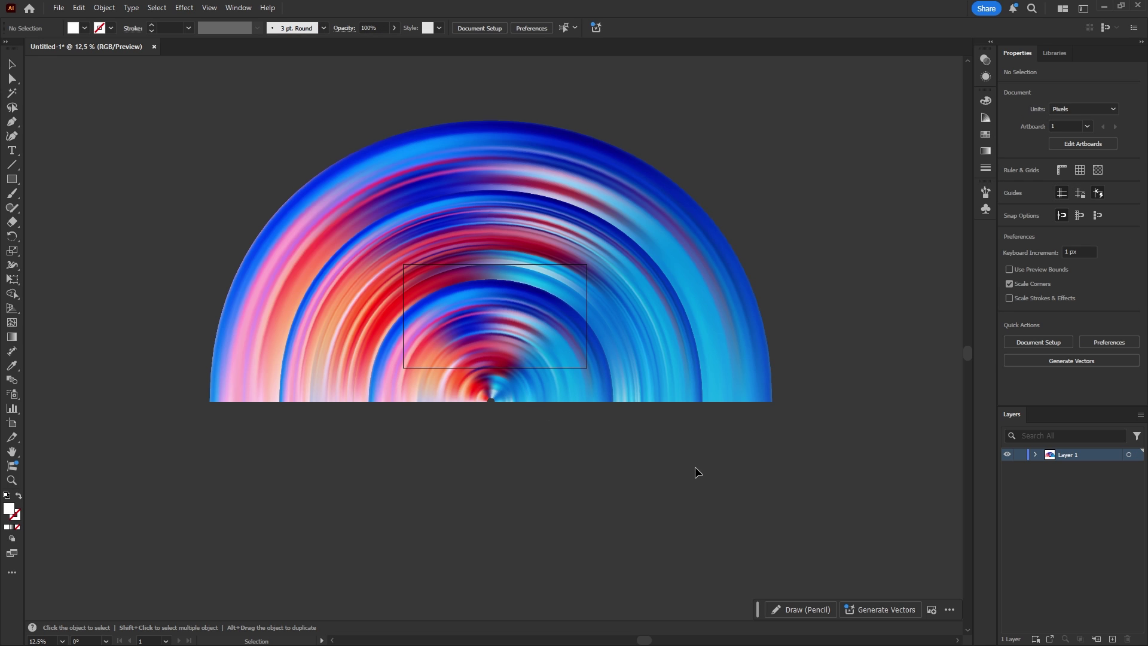
Select all artwork and apply Object > Expand Appearance to the arc warp
key("ctrl+a")
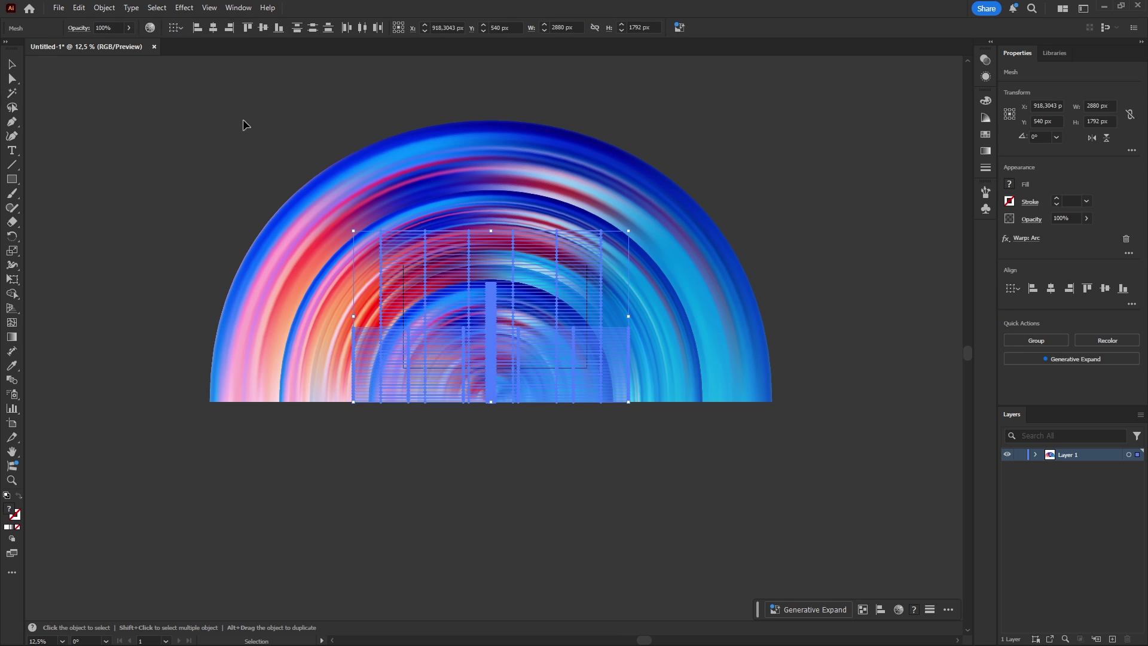
left_click(105, 8)
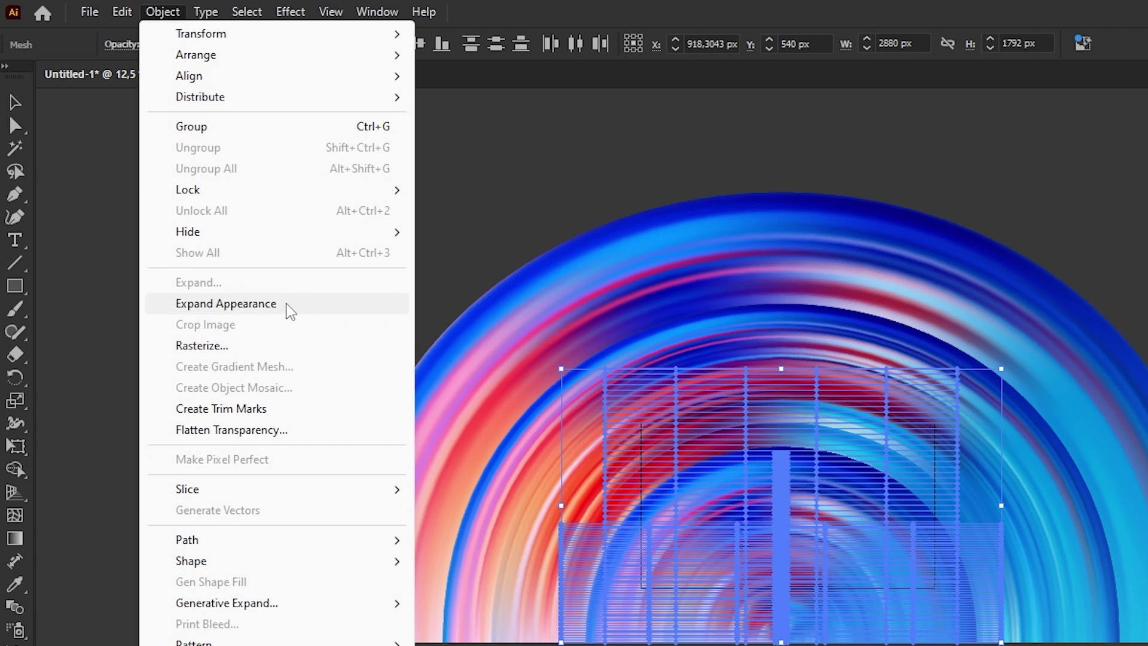
left_click(300, 310)
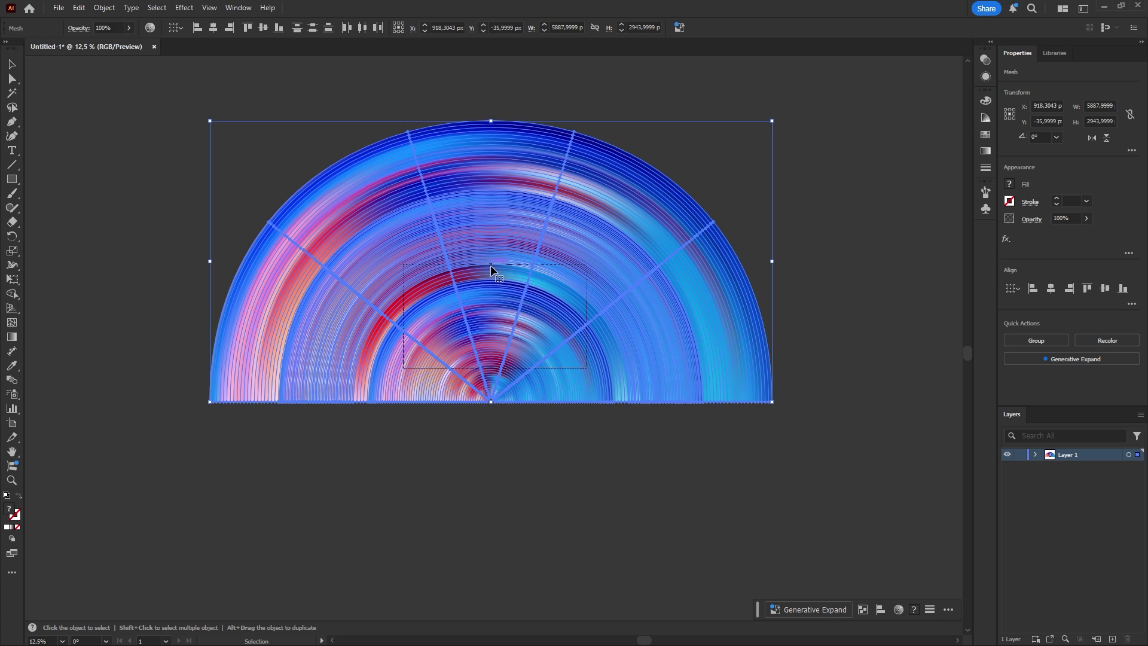
Try dragging a copy of the half-vortex downward, then undo it
key("a")
key("v")
left_click_drag(519, 254, 524, 342)
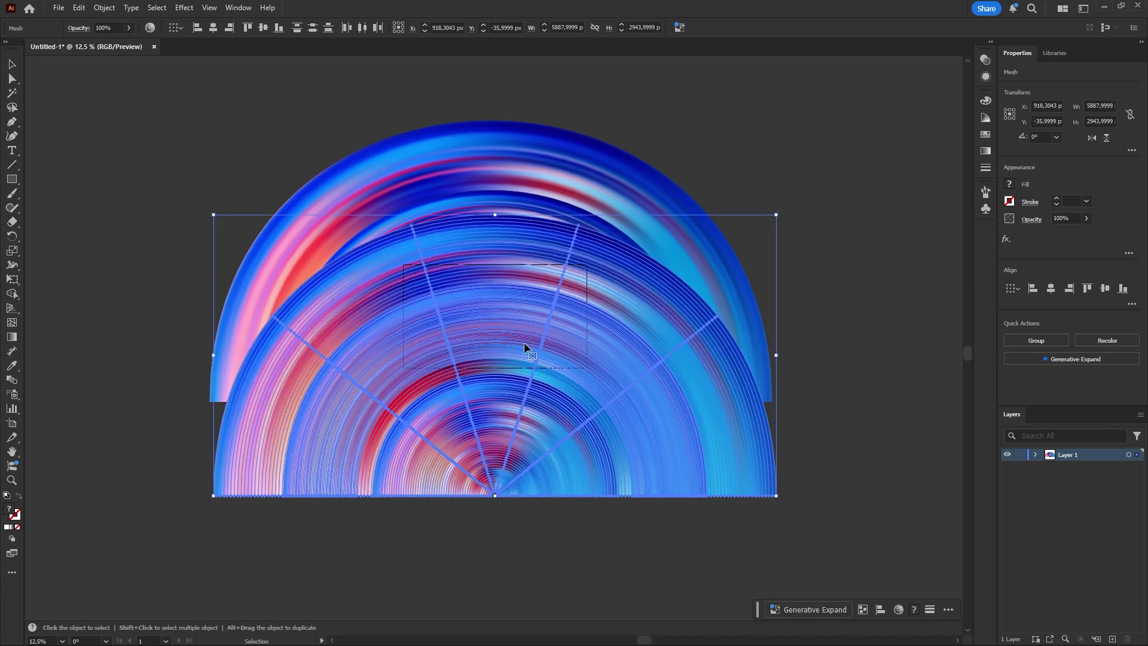
key("ctrl+z")
key("a")
key("v")
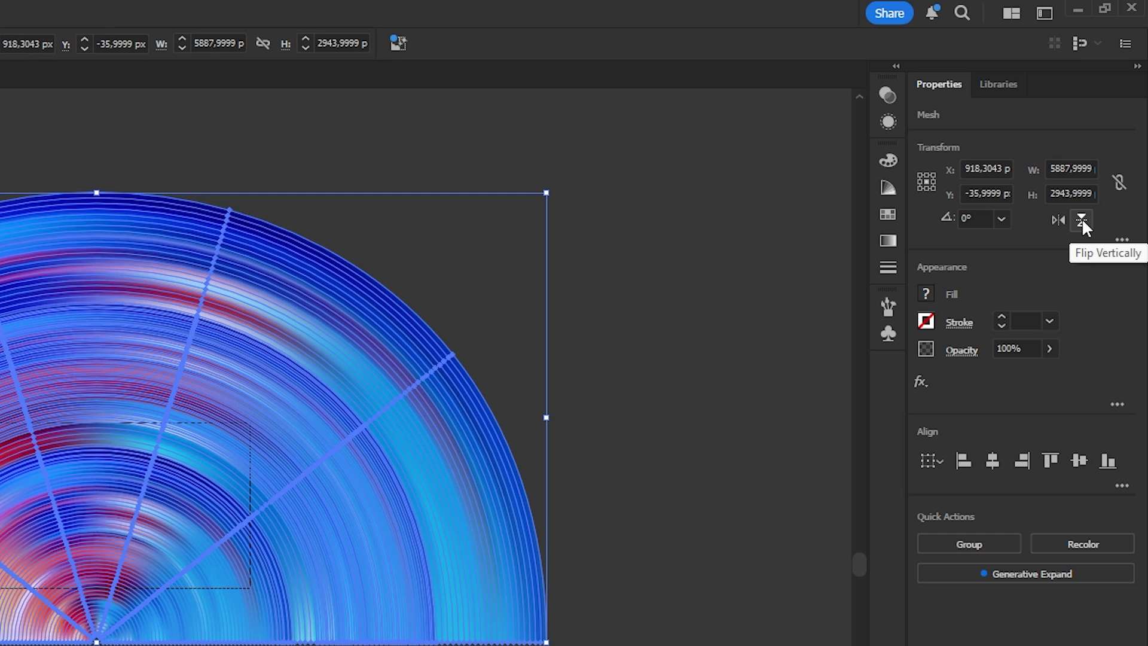
Flip the half-vortex vertically, copy it below, then reselect and resize the circle
left_click(1082, 218)
left_click_drag(576, 202, 592, 473)
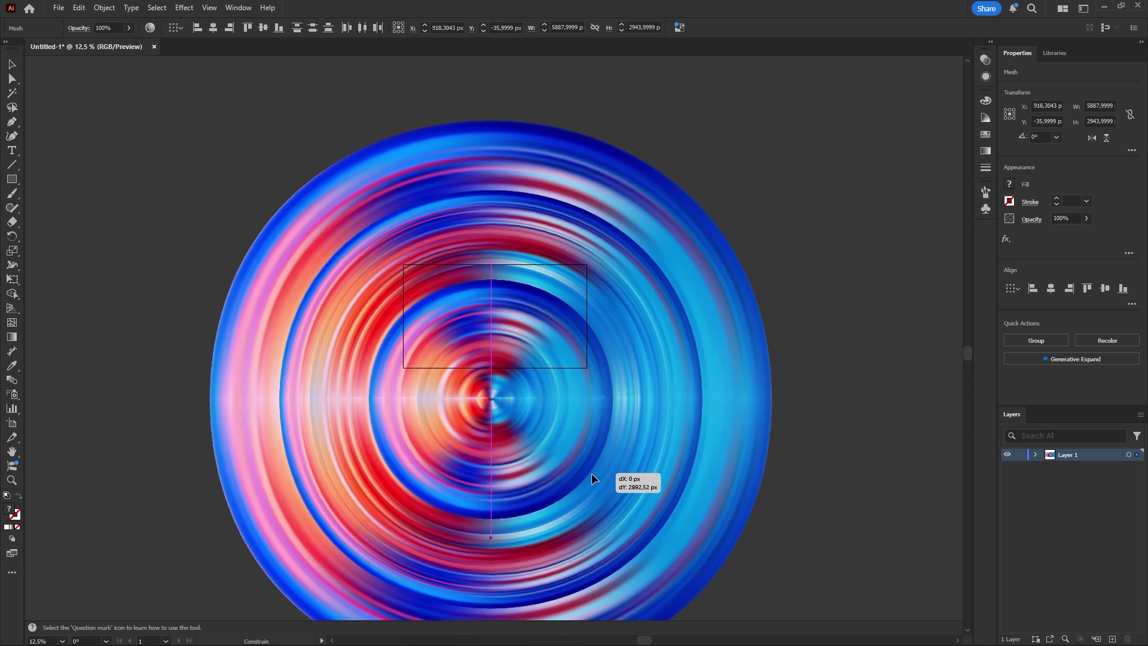
left_click_drag(590, 473, 590, 476)
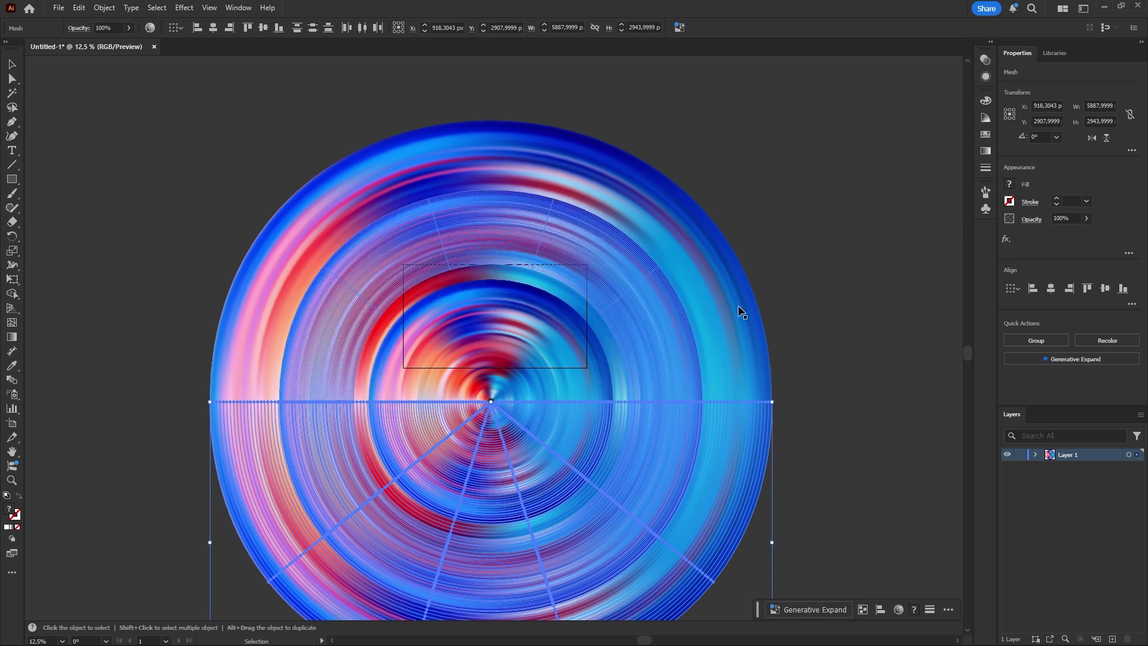
left_click(822, 252)
left_click(315, 466)
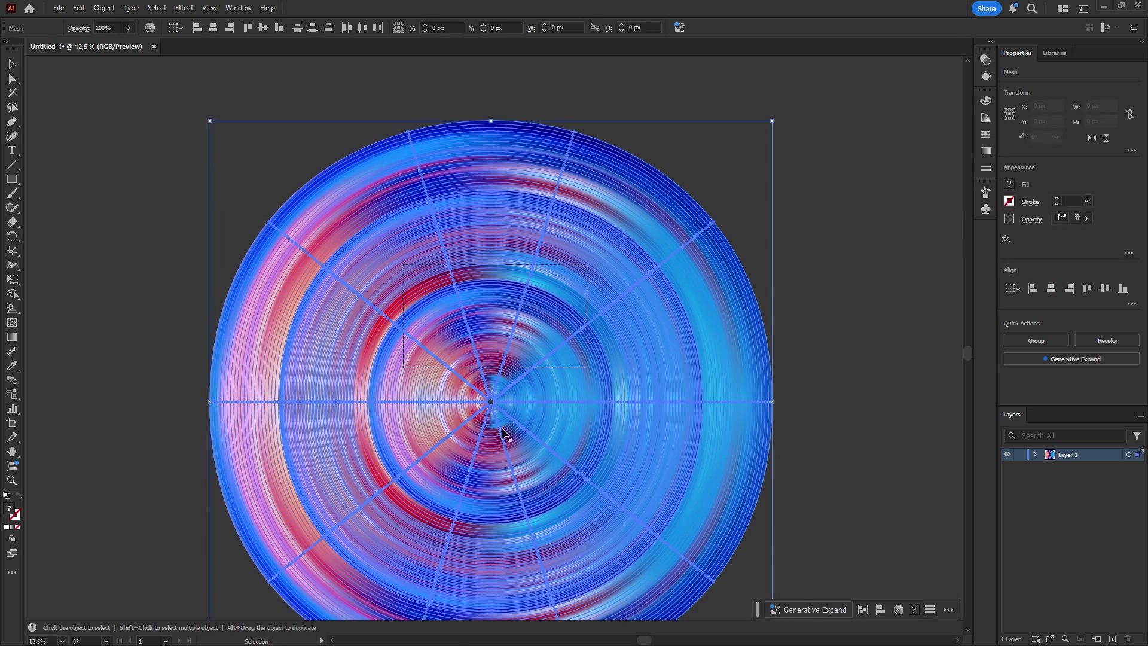
mouse_move(773, 401)
left_mouse_down()
mouse_move(580, 409)
mouse_move(622, 411)
left_mouse_up()
Scale the vortex over the artboard, turn on Trim View, and inspect the edges
left_click_drag(520, 419, 515, 340)
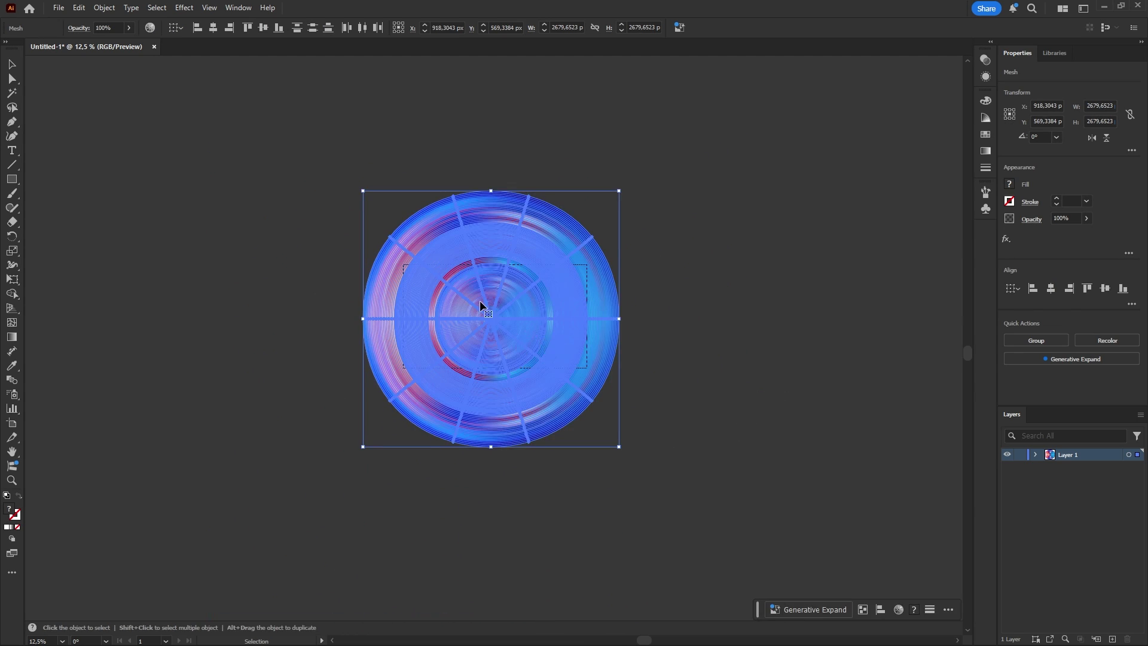
scroll(481, 301, "up", 3)
left_click(181, 9)
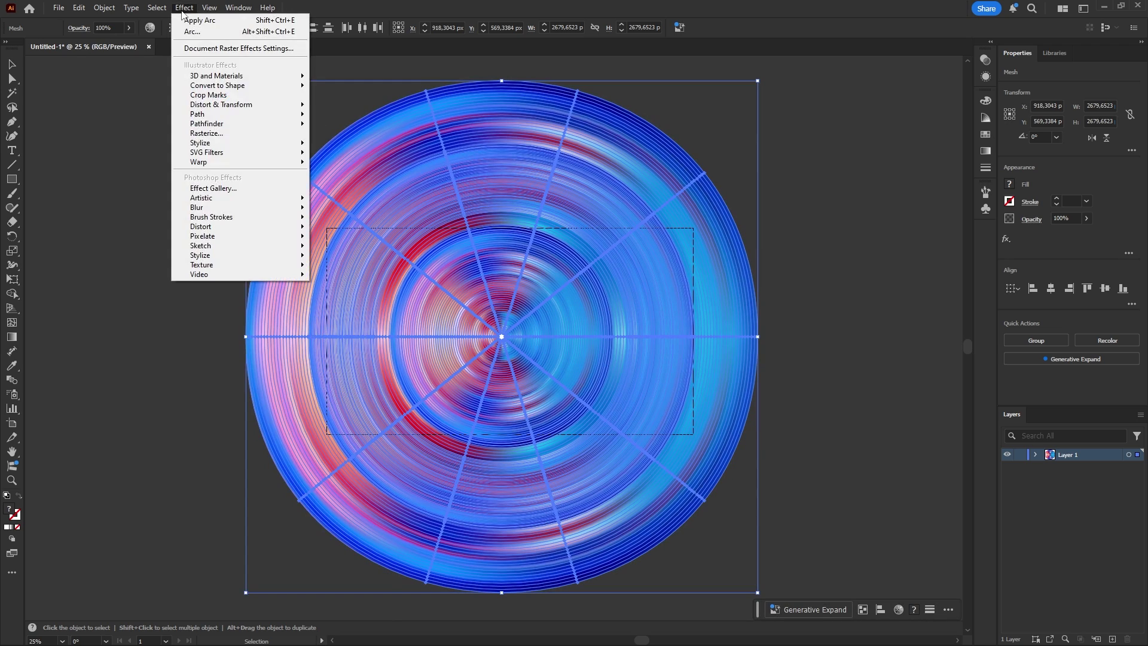
left_click(234, 89)
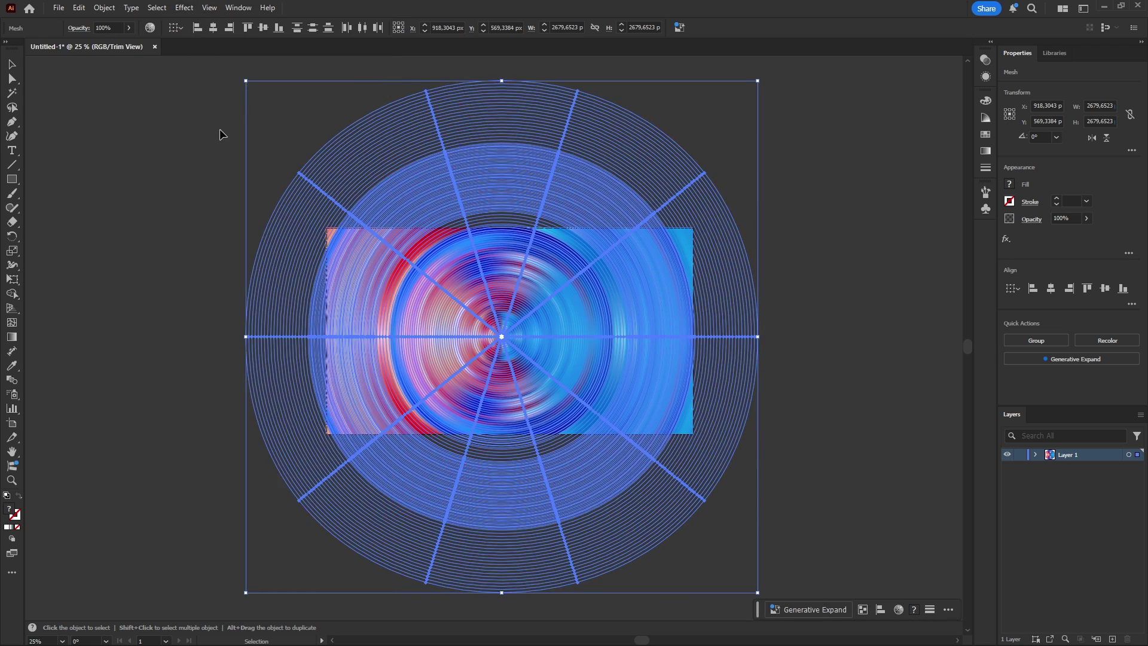
key("ctrl+shift+a")
scroll(533, 358, "up", 3)
scroll(533, 357, "up", 2)
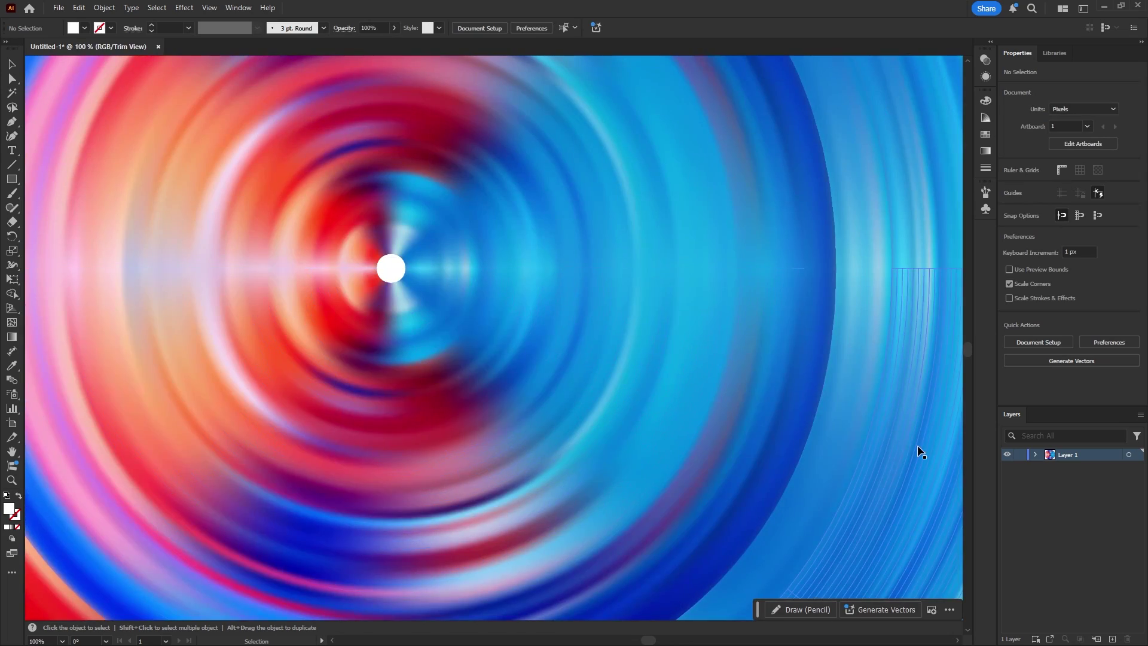
left_click(918, 446)
scroll(361, 458, "right", 5)
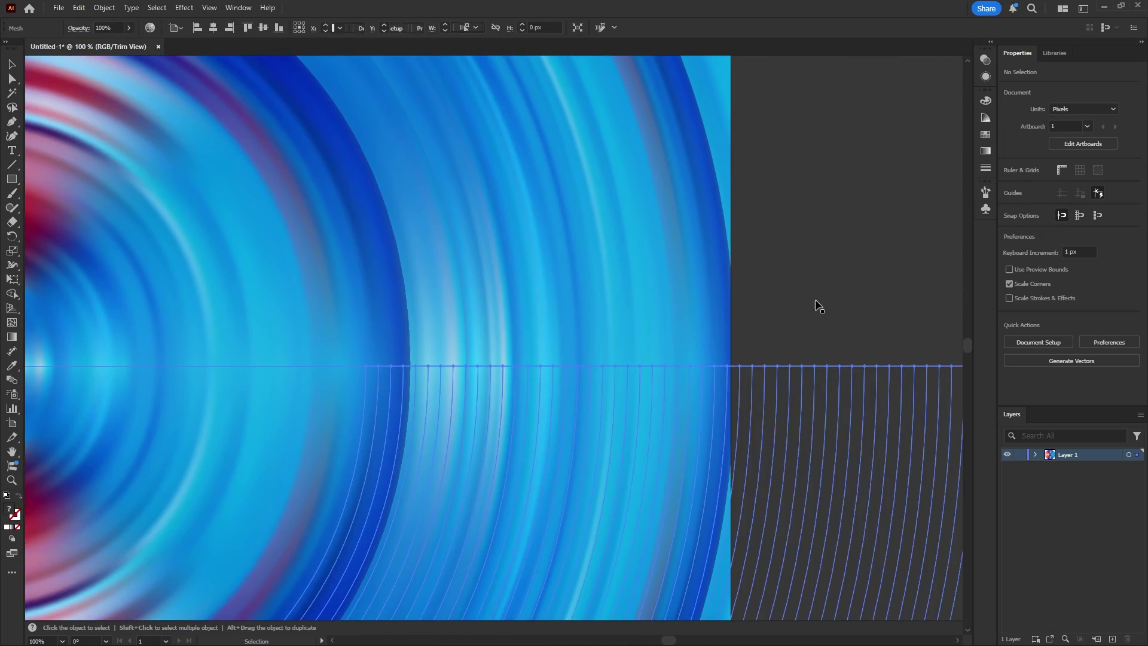
left_click(818, 306)
scroll(812, 260, "down", 2)
scroll(902, 251, "down", 1)
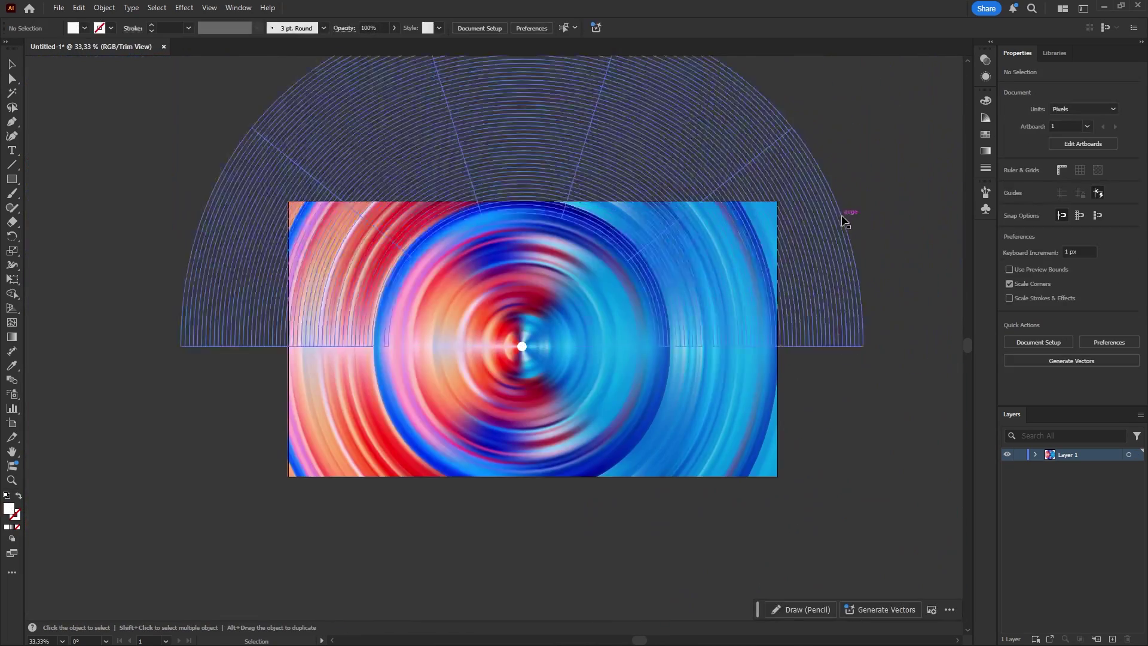